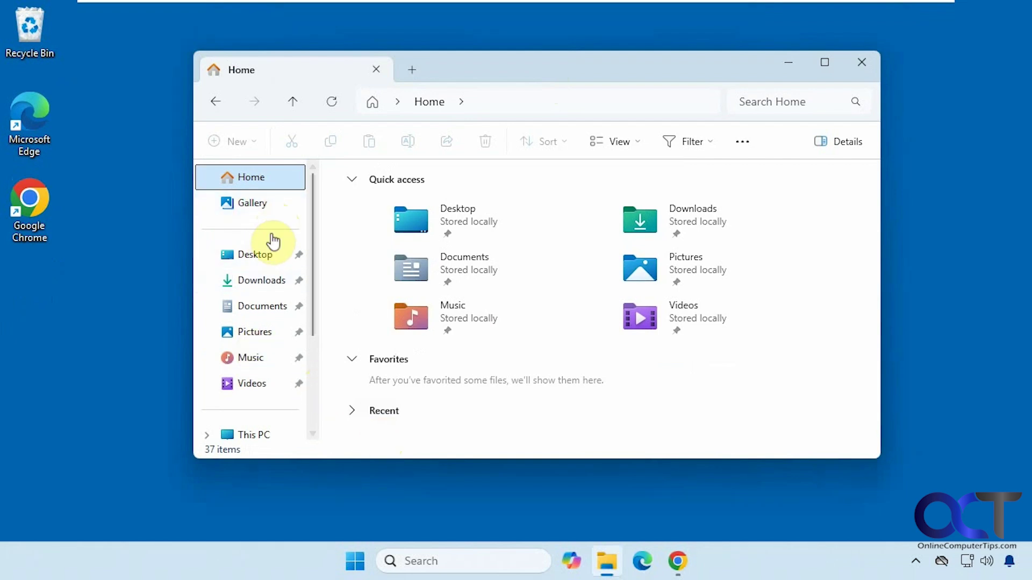
- Go through This PC to the Desktop folder and find it empty
left_click(253, 428)
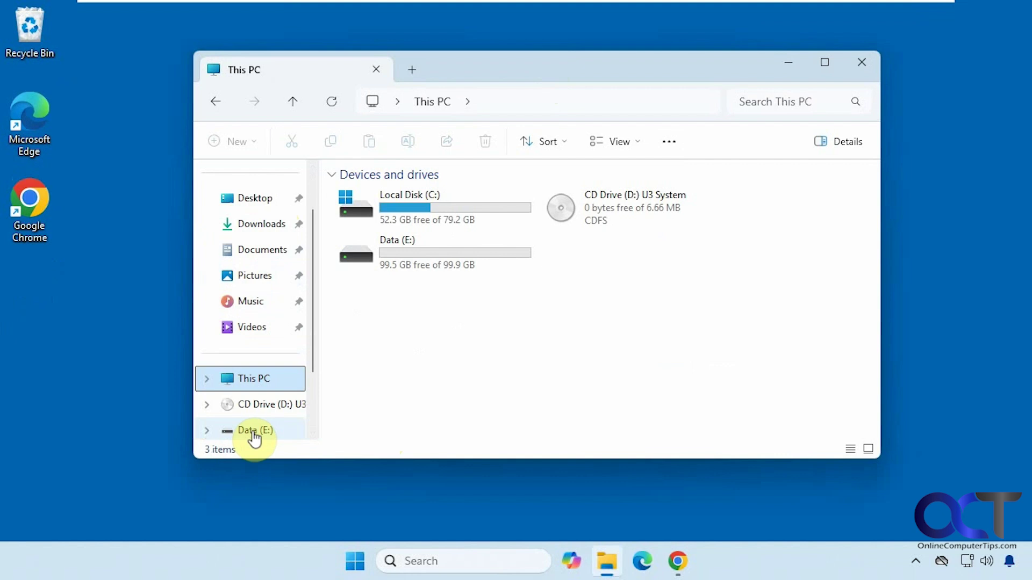
left_click(254, 201)
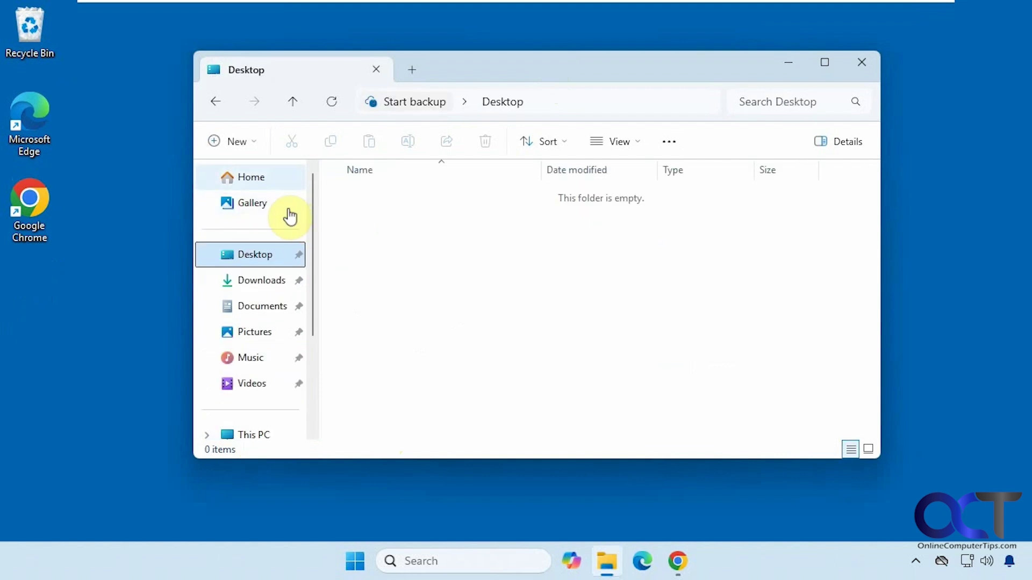
- Browse the Pictures folder's 56 items, including the Hawaii and Biking subfolders
left_click(251, 205)
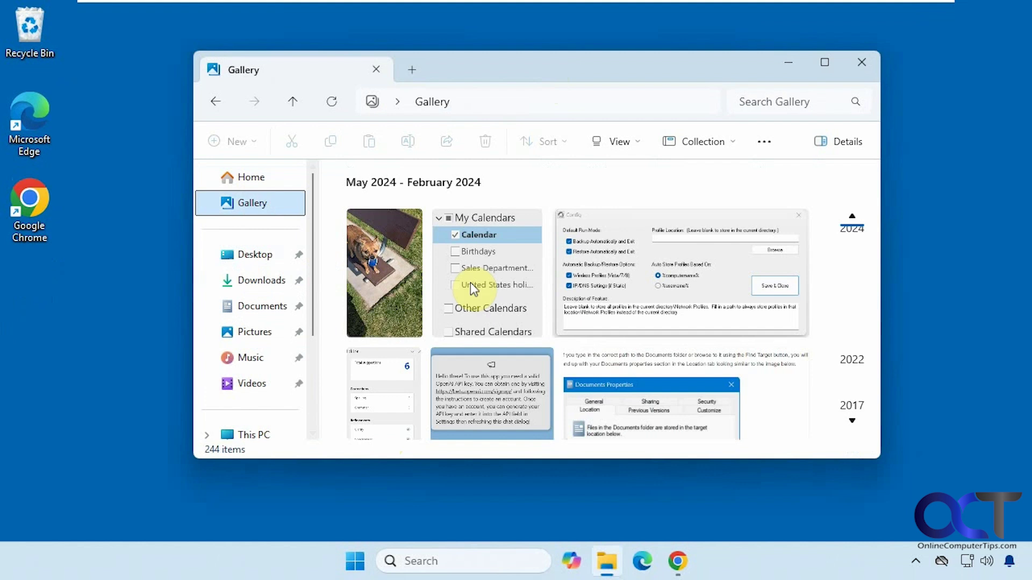
left_click(263, 338)
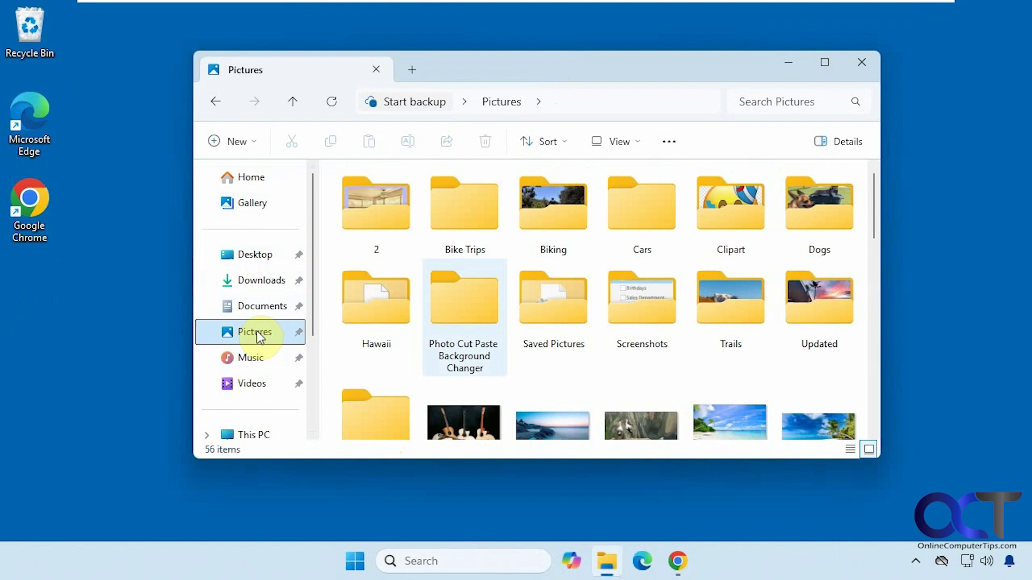
scroll(534, 338, "down", 5)
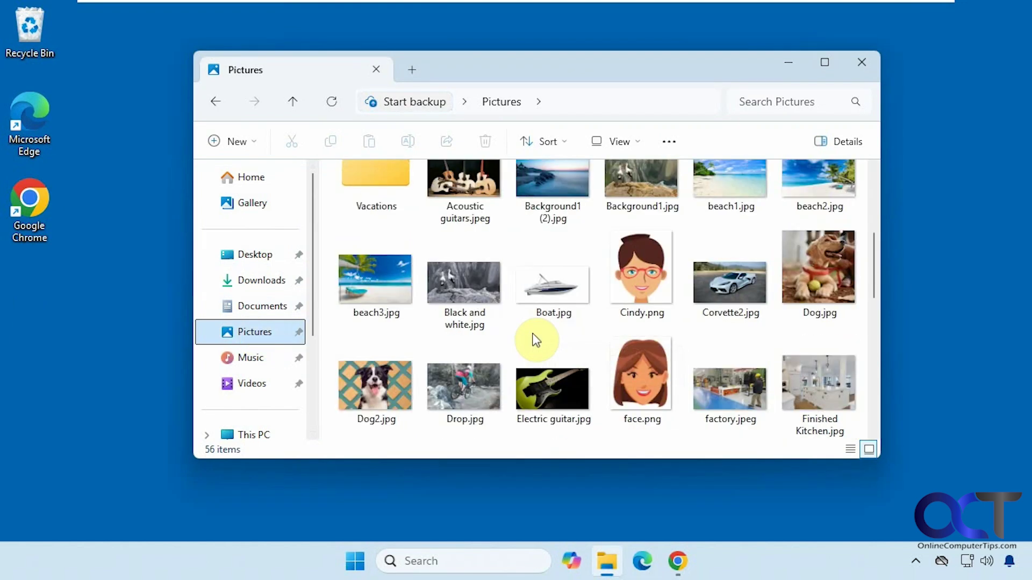
scroll(535, 338, "up", 5)
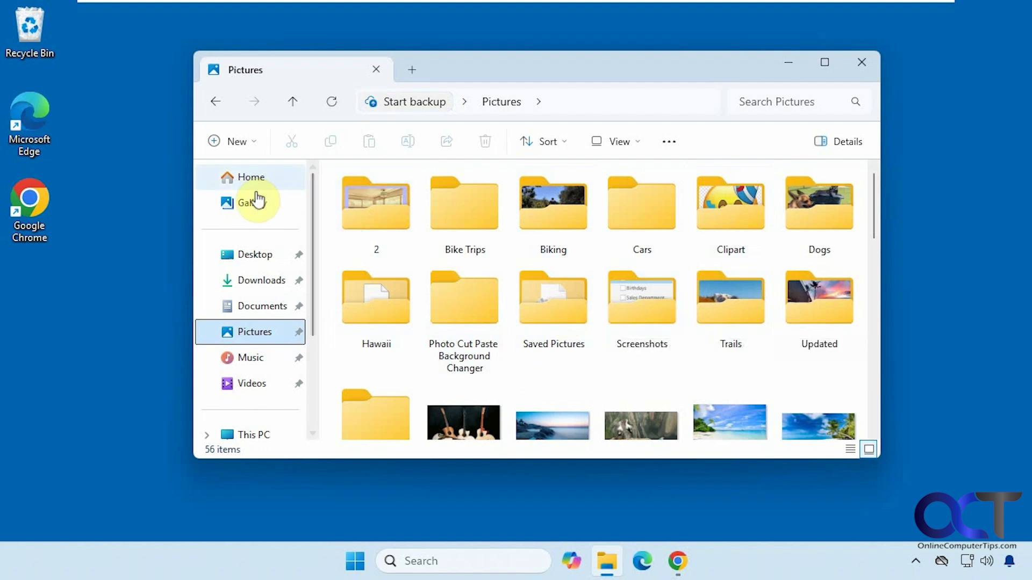
- Show the Gallery calendar screenshot's Properties, revealing its Pictures\Screenshots location
left_click(252, 210)
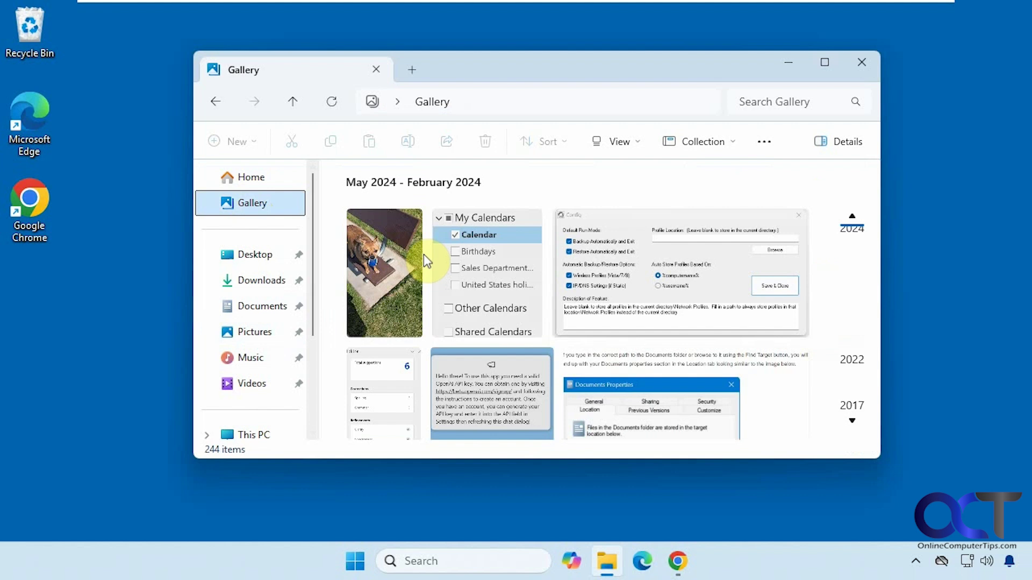
left_click(477, 279)
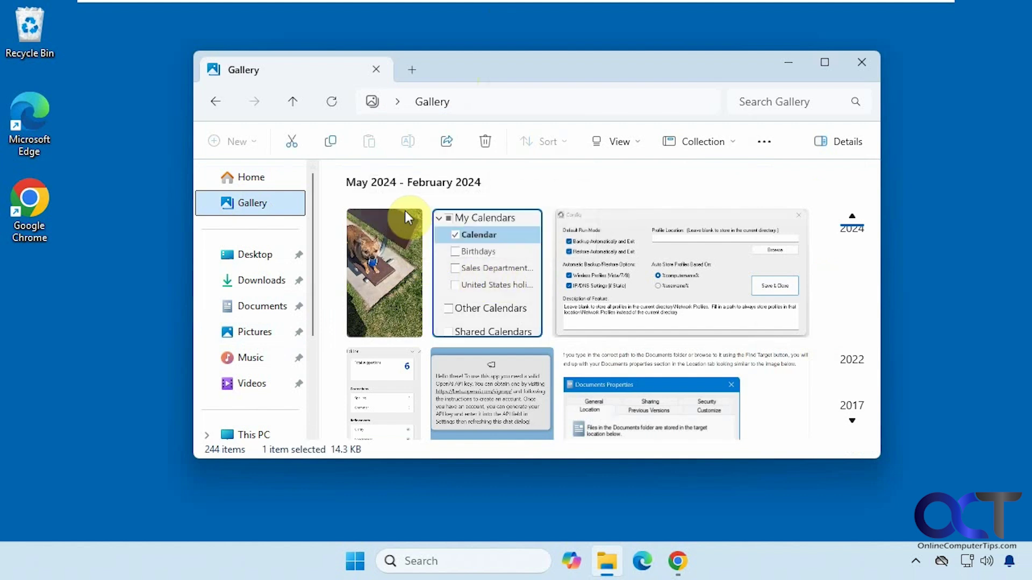
right_click(479, 259)
left_click(520, 321)
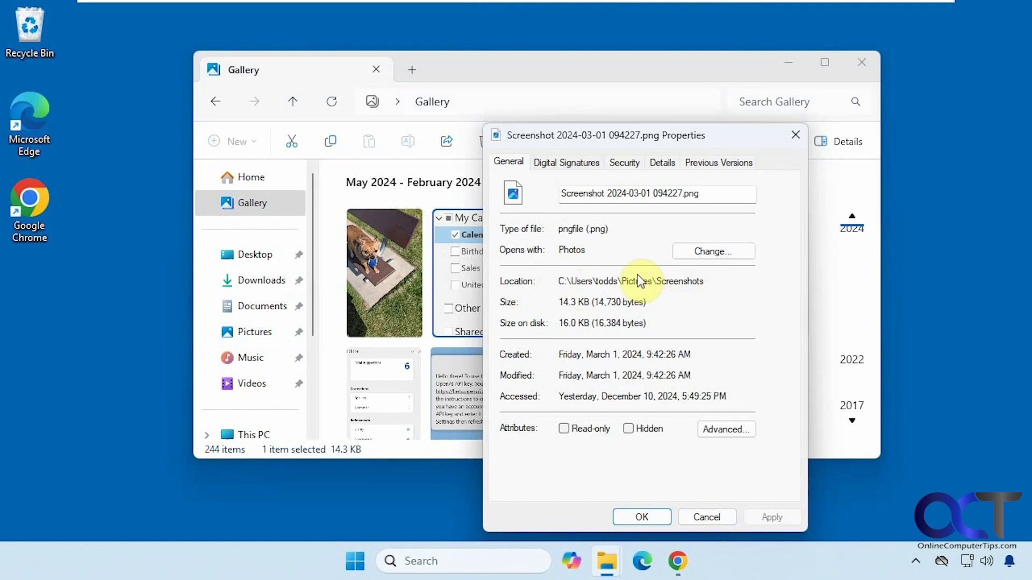
- Close Properties and switch the Gallery collection from Show all to Pictures (244 items)
left_click(708, 517)
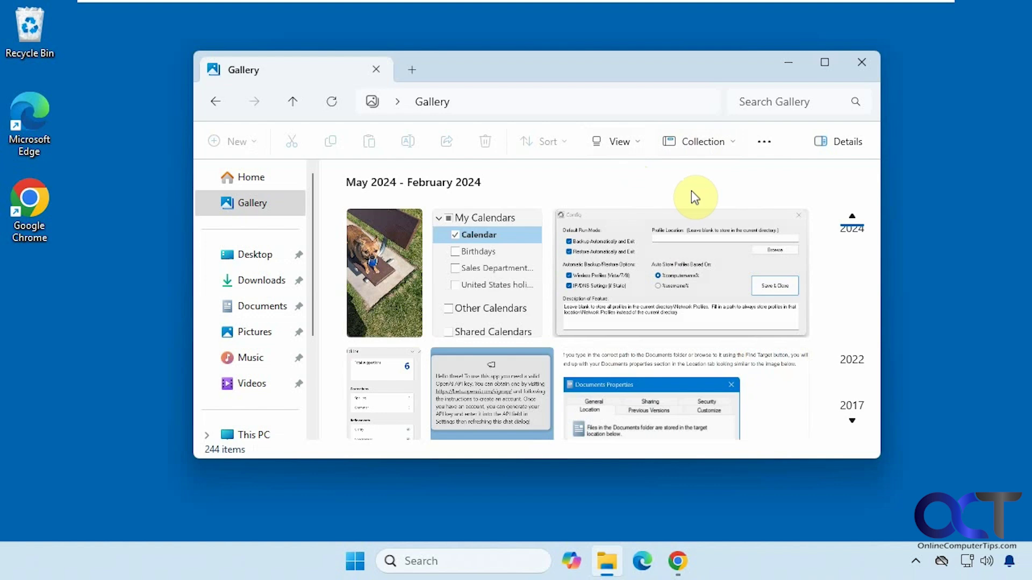
left_click(713, 145)
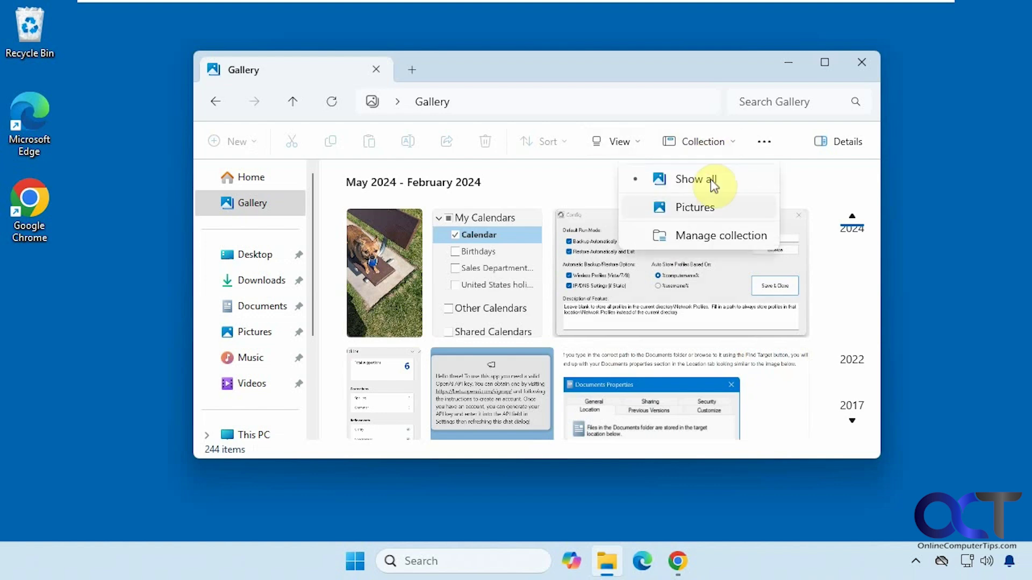
left_click(700, 208)
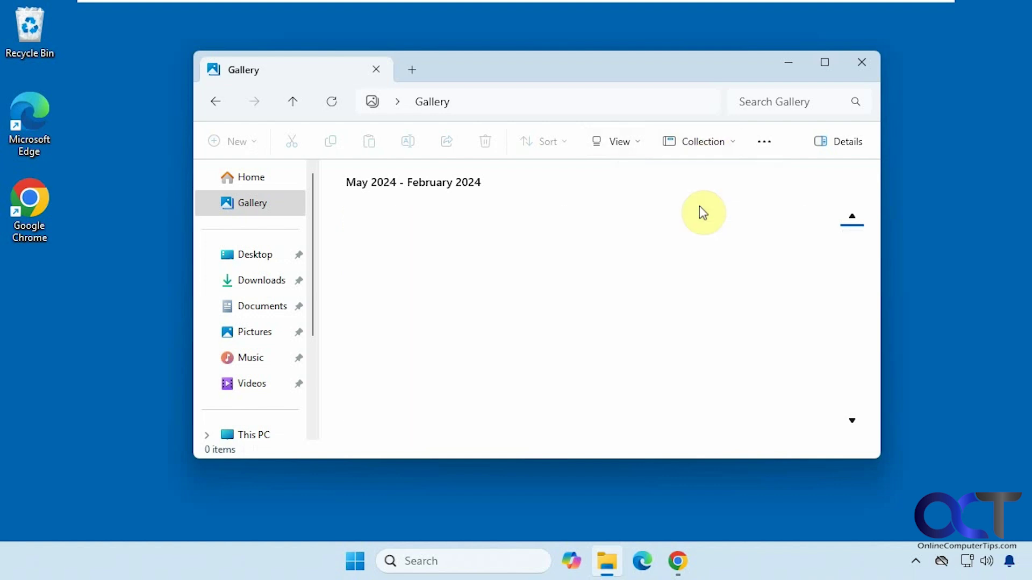
scroll(653, 319, "down", 2)
scroll(653, 319, "up", 2)
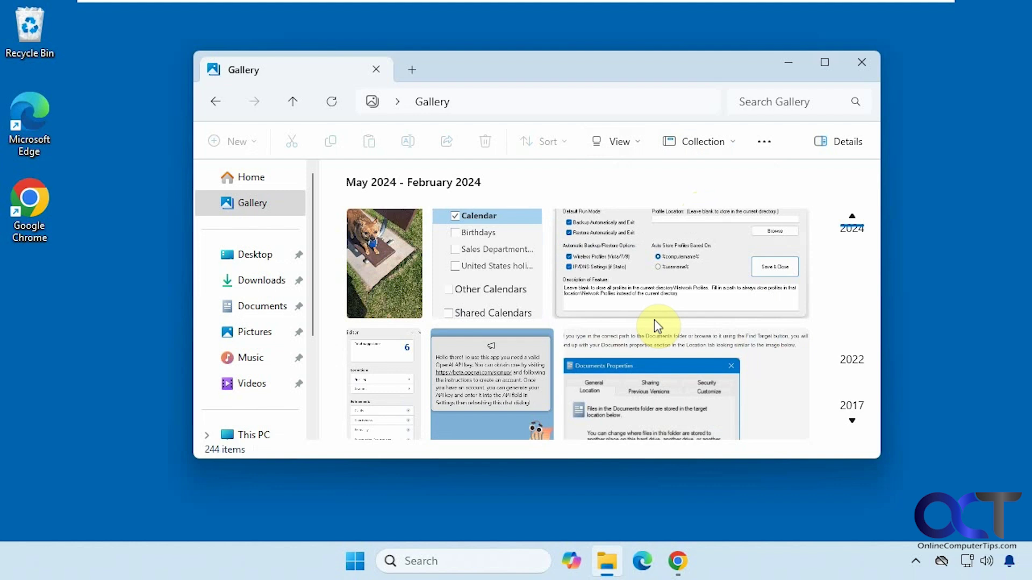
left_click(693, 142)
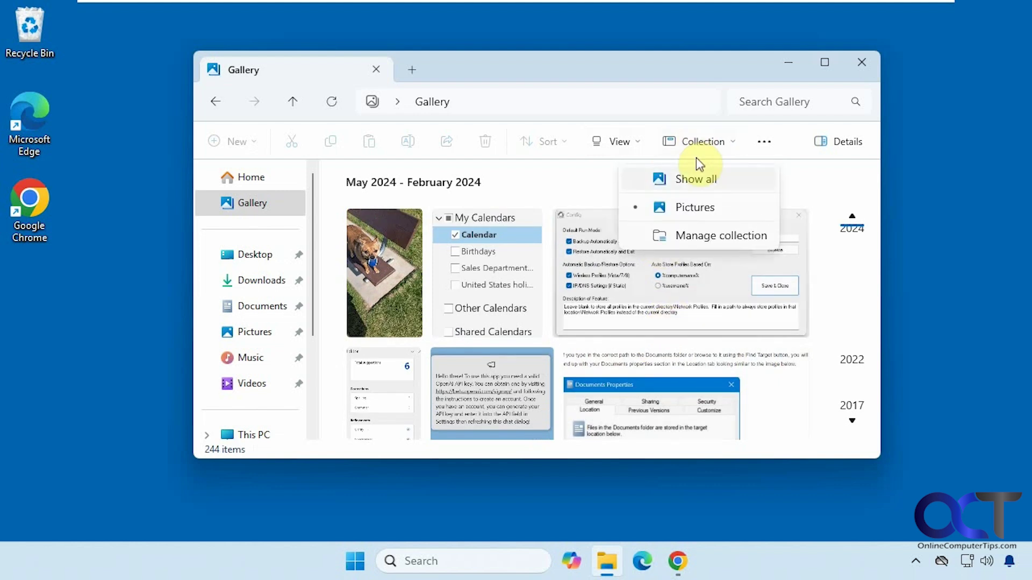
- Remove the Pictures location and include the Pictures\Hawaii folder instead
left_click(706, 233)
left_click(471, 236)
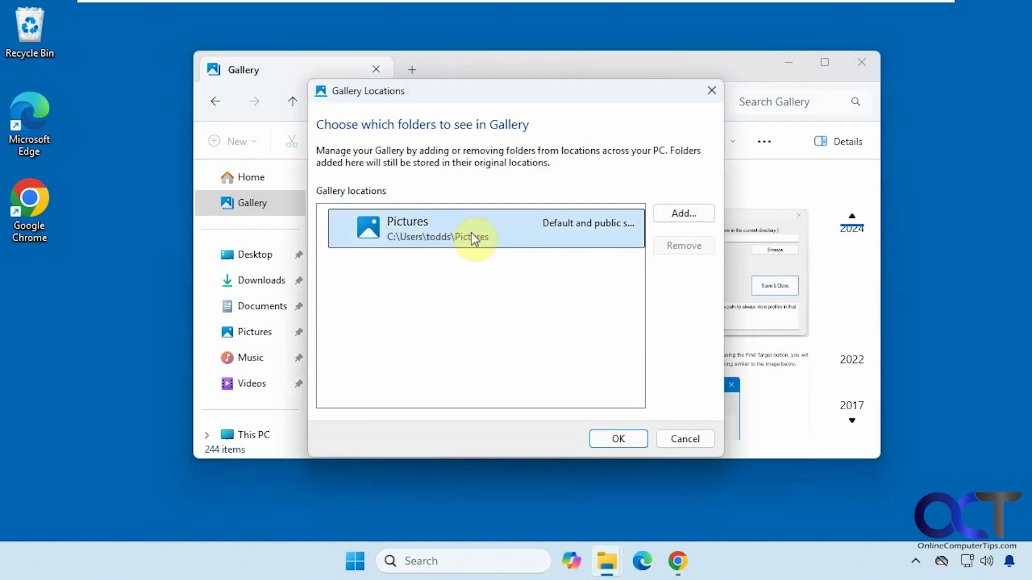
left_click(683, 245)
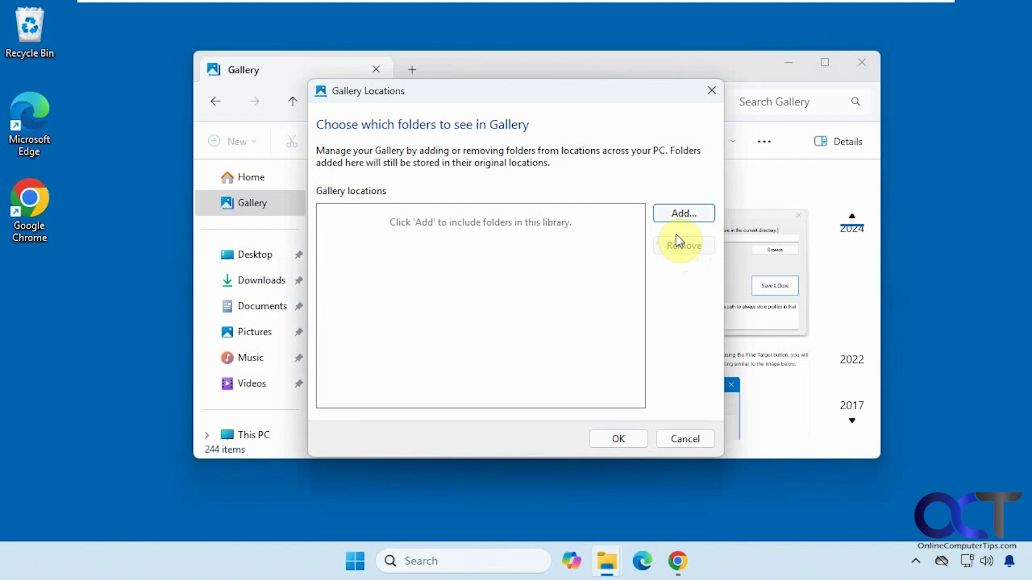
left_click(685, 216)
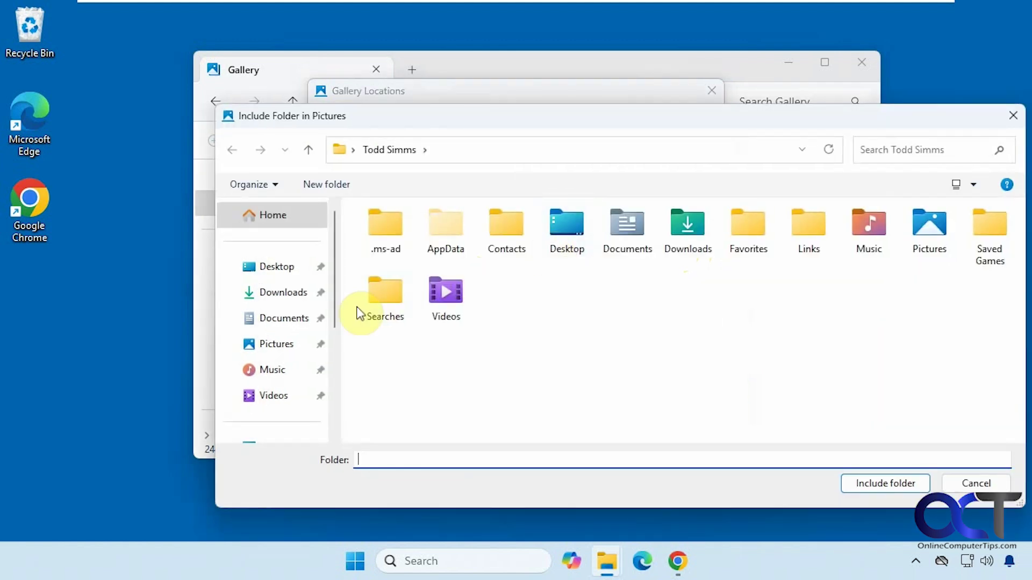
left_click(289, 354)
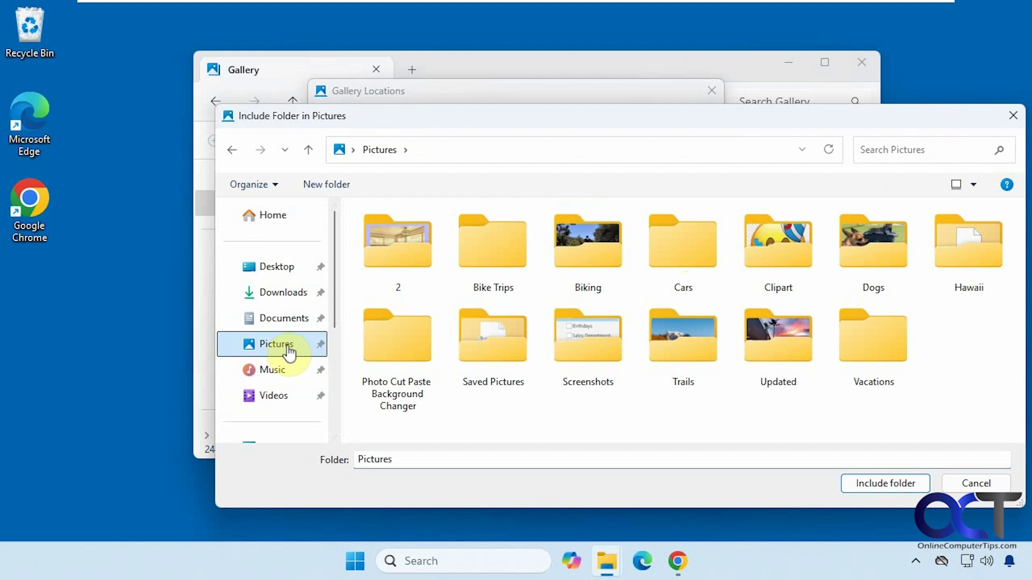
double_click(966, 272)
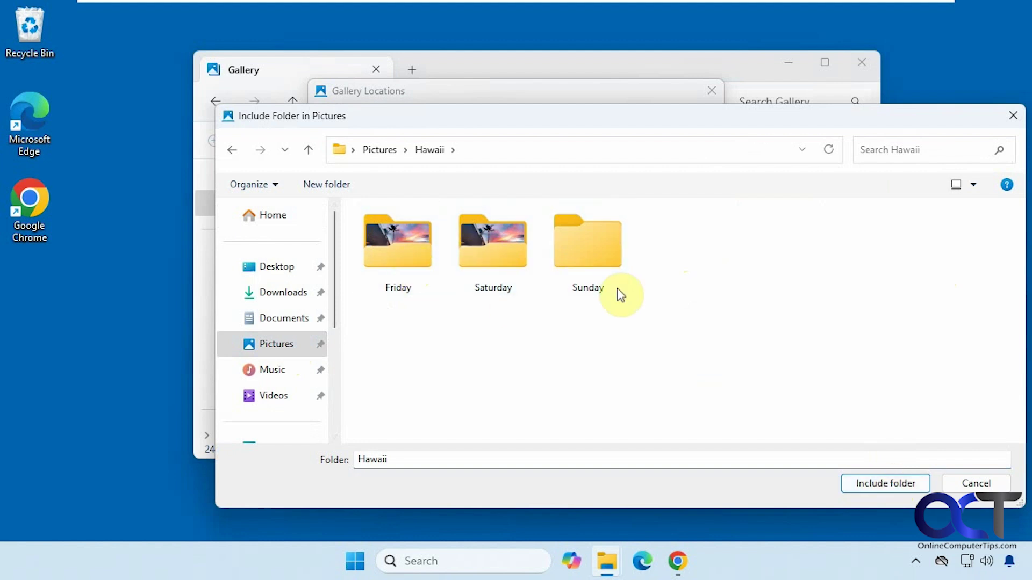
left_click(866, 470)
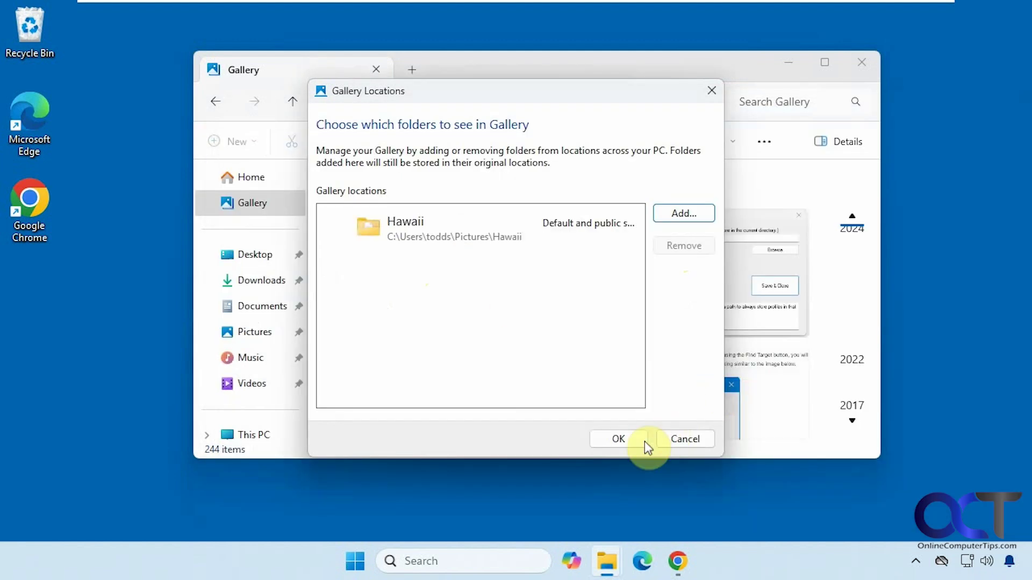
- Confirm the Hawaii-only Gallery and open Pictures\Hawaii in a new tab
left_click(623, 437)
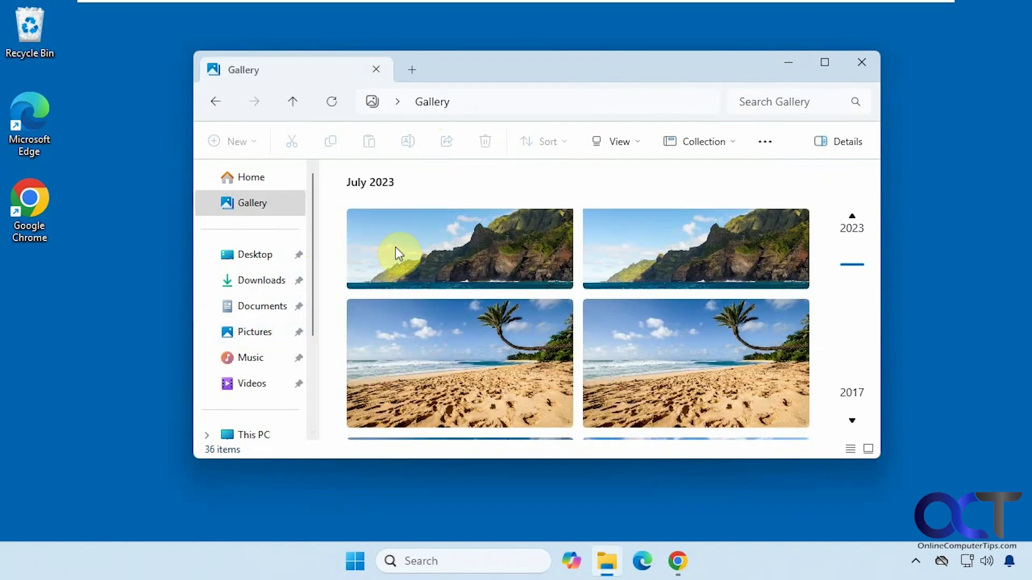
left_click(412, 70)
left_click(255, 330)
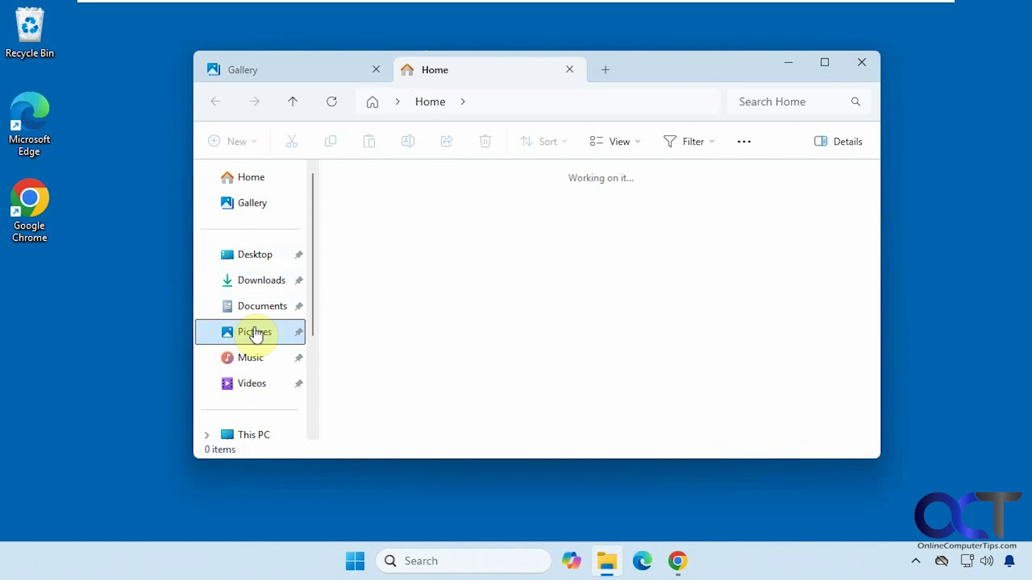
double_click(369, 297)
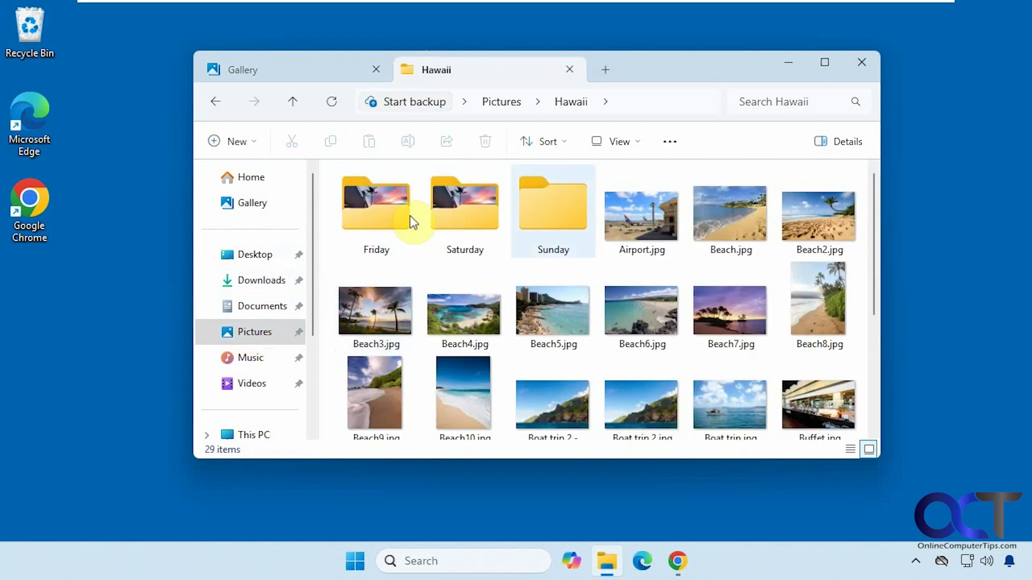
- Scroll through the 36 Hawaii photos in the Gallery tab
left_click(322, 73)
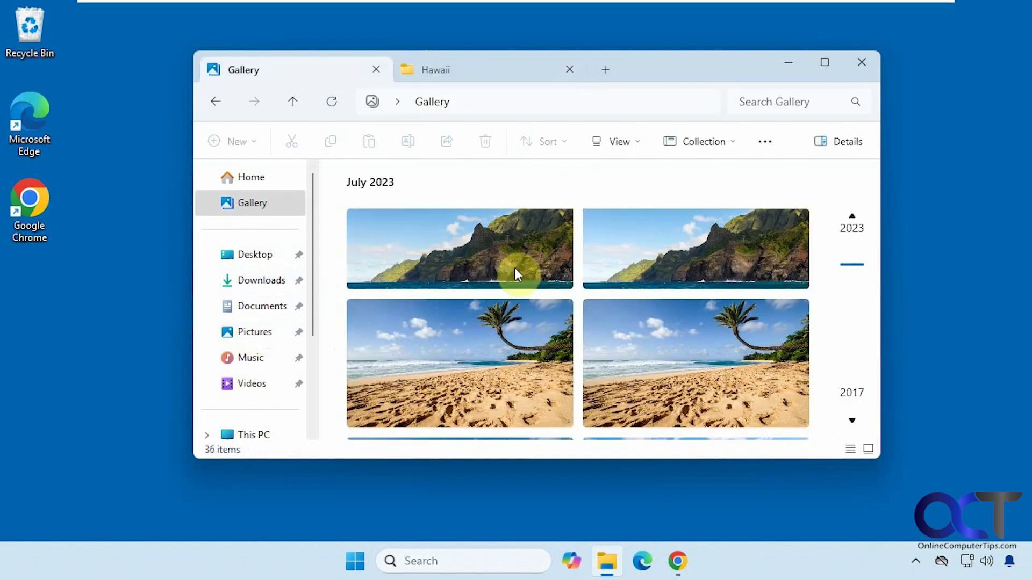
scroll(571, 291, "down", 2)
scroll(571, 290, "down", 2)
scroll(571, 298, "down", 2)
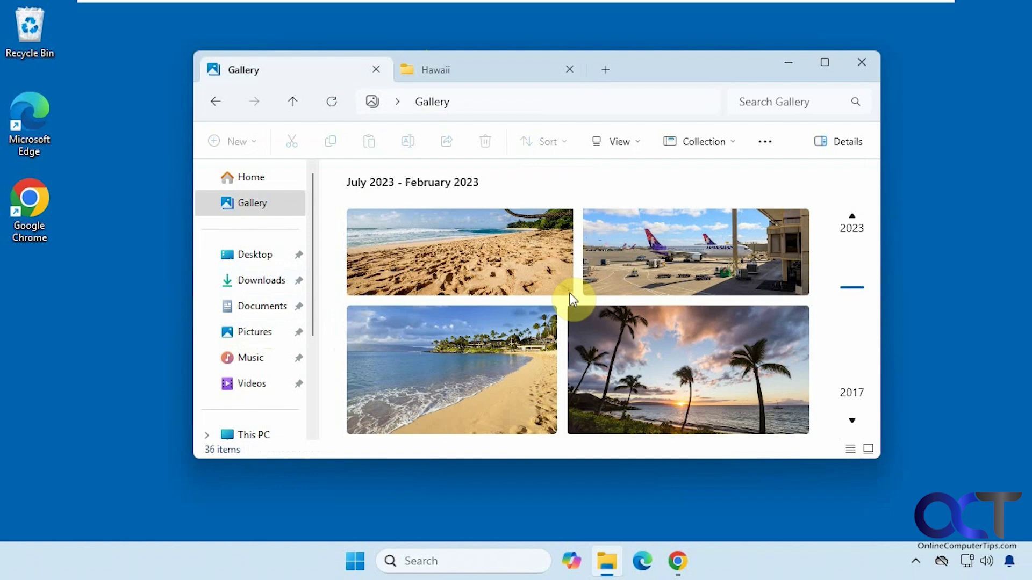
scroll(570, 299, "down", 2)
scroll(570, 299, "down", 1)
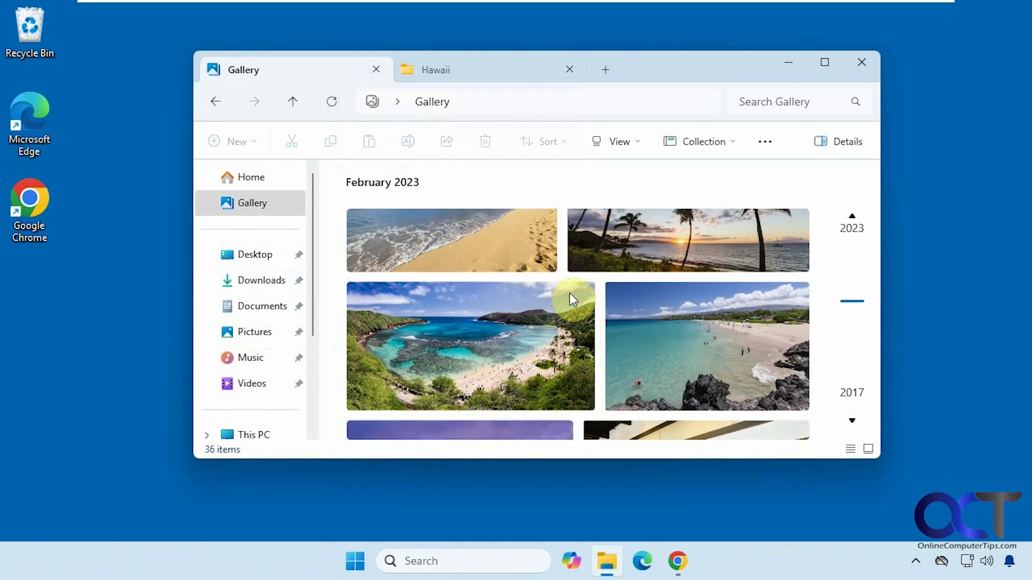
scroll(571, 298, "down", 1)
scroll(570, 299, "down", 1)
scroll(570, 299, "down", 1)
scroll(571, 299, "down", 2)
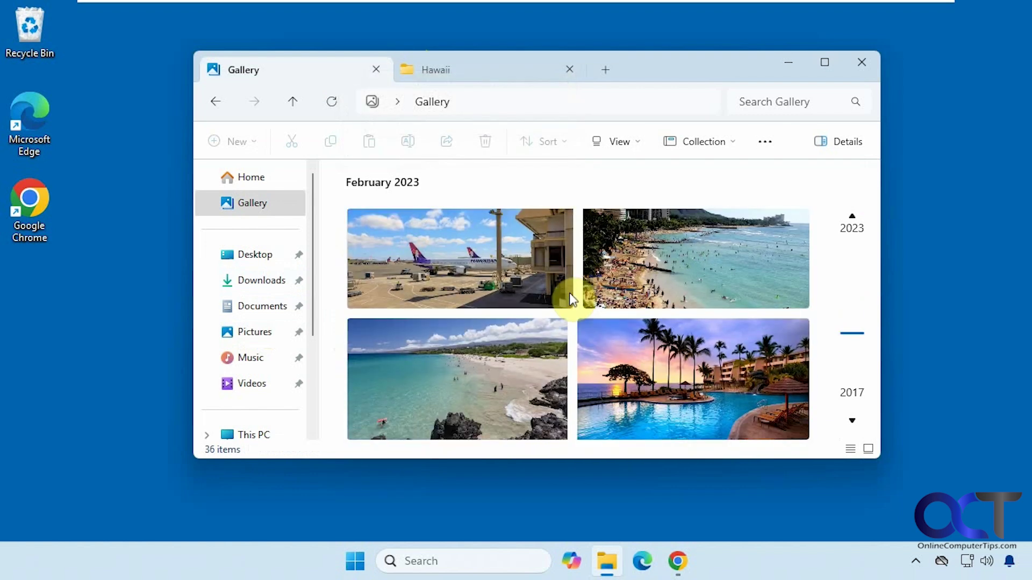
mouse_move(459, 249)
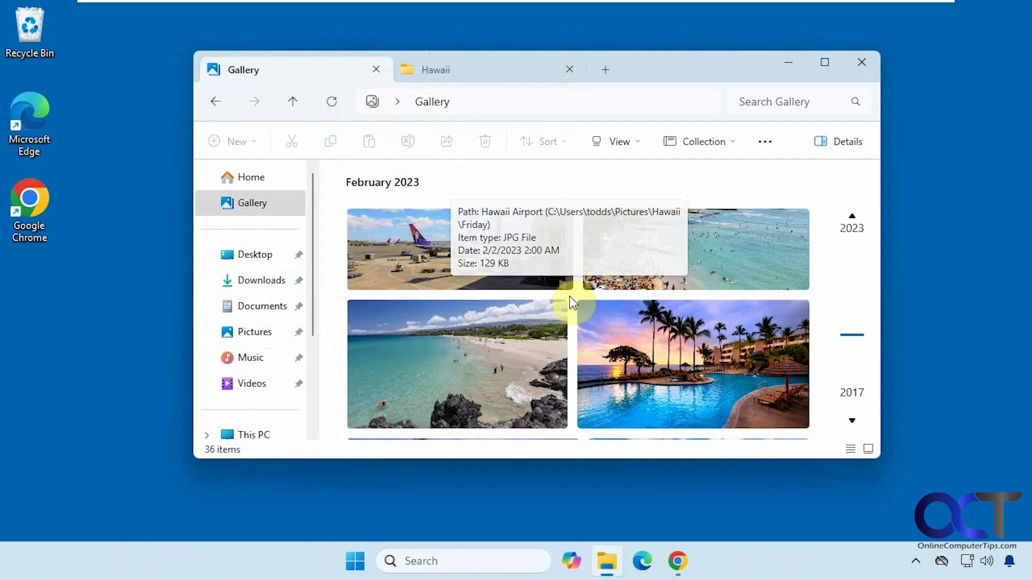
scroll(569, 299, "down", 1)
scroll(570, 299, "down", 1)
scroll(570, 298, "down", 1)
scroll(570, 301, "up", 1)
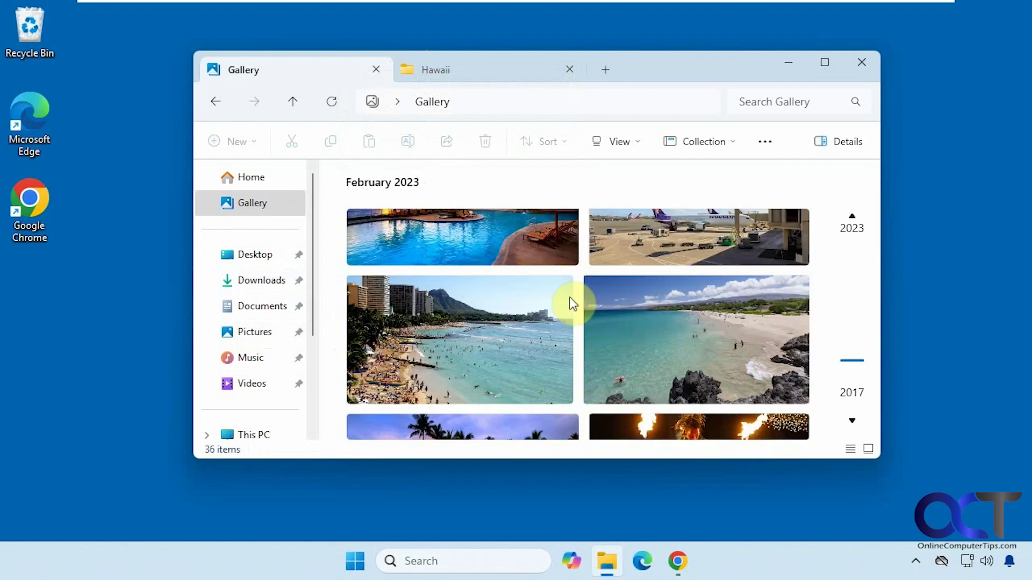
scroll(575, 301, "up", 1)
scroll(577, 302, "up", 1)
scroll(577, 305, "up", 1)
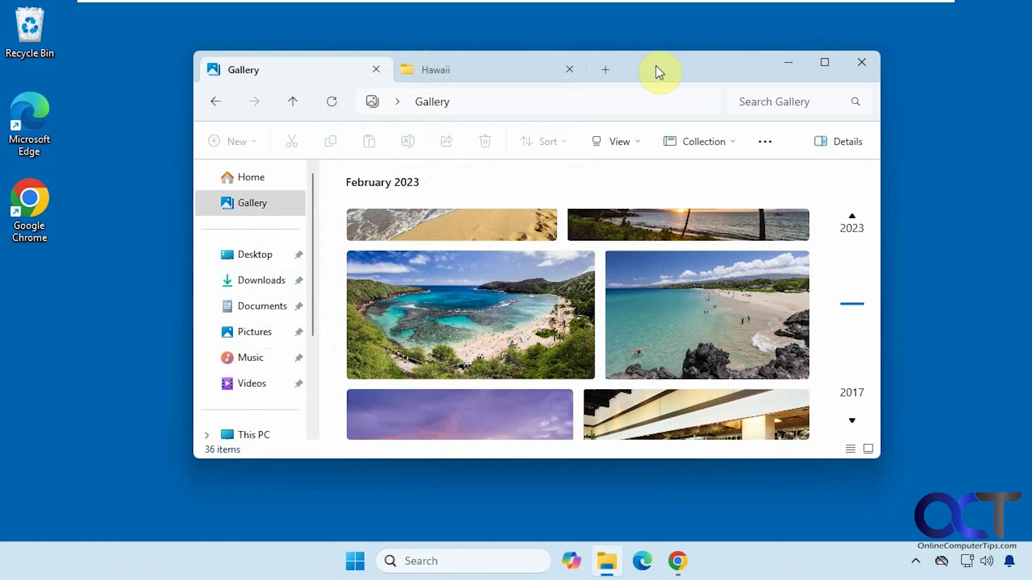
left_click(242, 204)
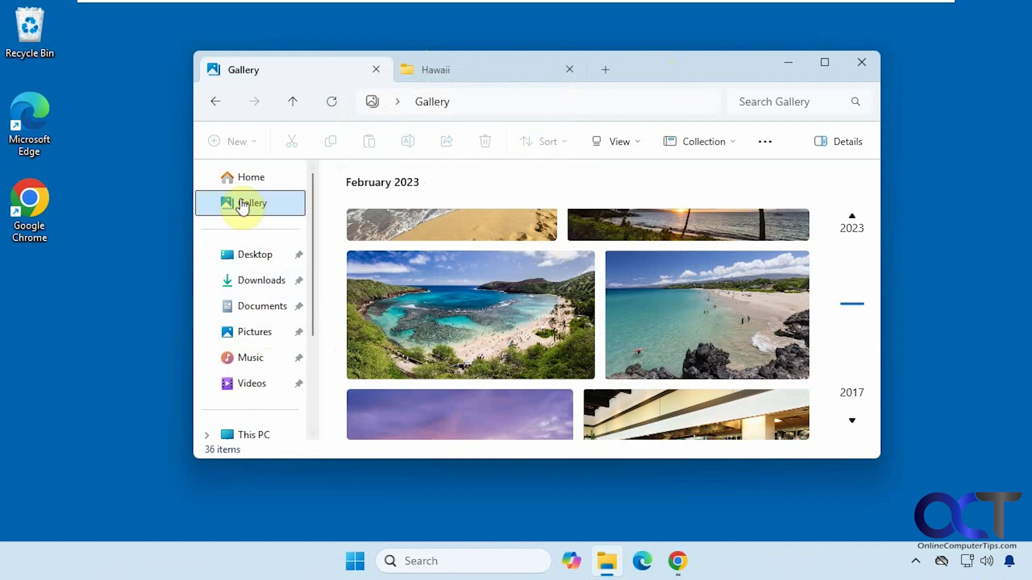
- Open Manage collection, showing Hawaii as the only Gallery location
left_click(718, 144)
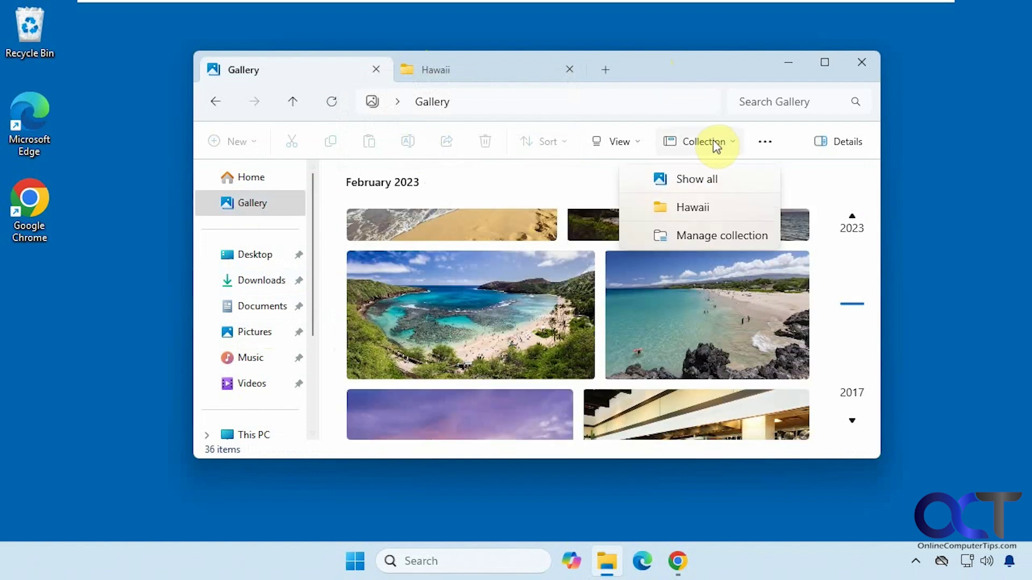
left_click(727, 241)
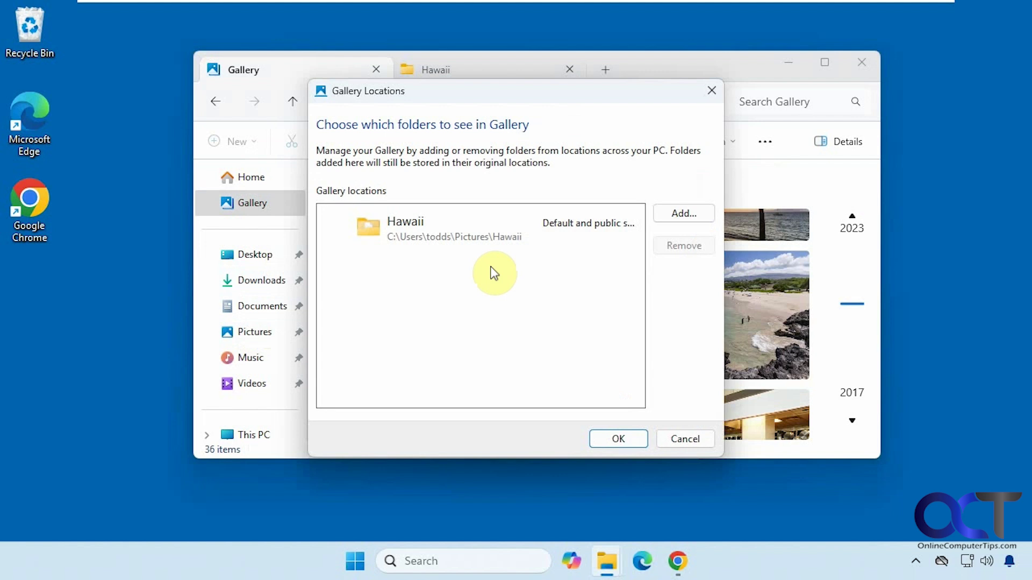
left_click(499, 240)
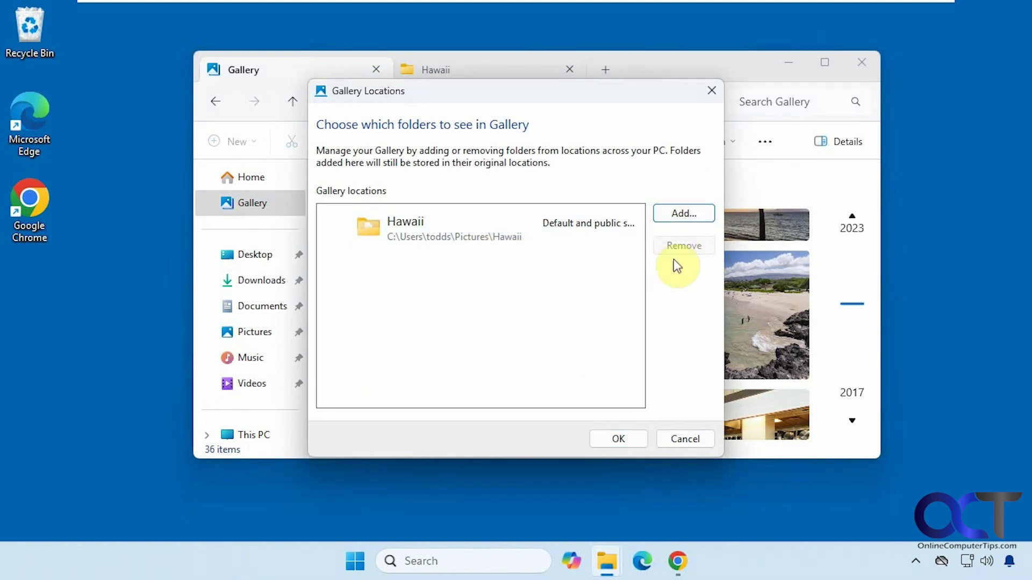
- Add a location by browsing to the Pictures\Biking folder in the picker
left_click(676, 216)
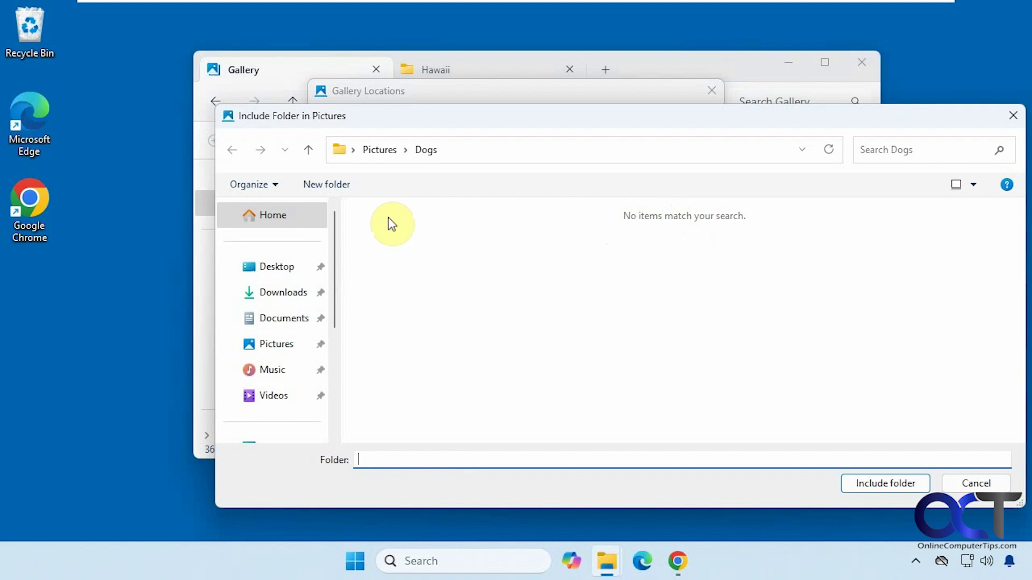
left_click(280, 343)
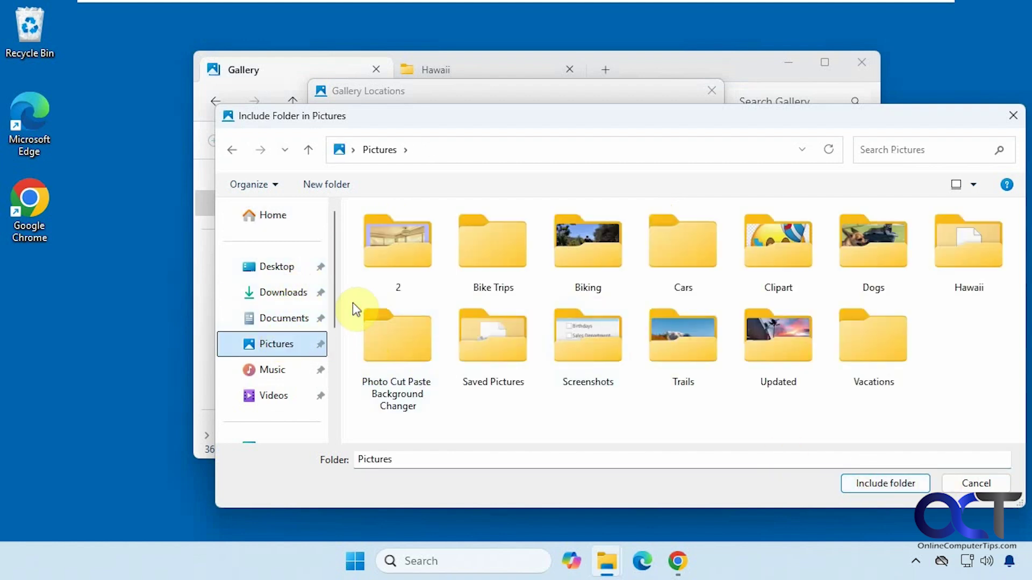
double_click(616, 253)
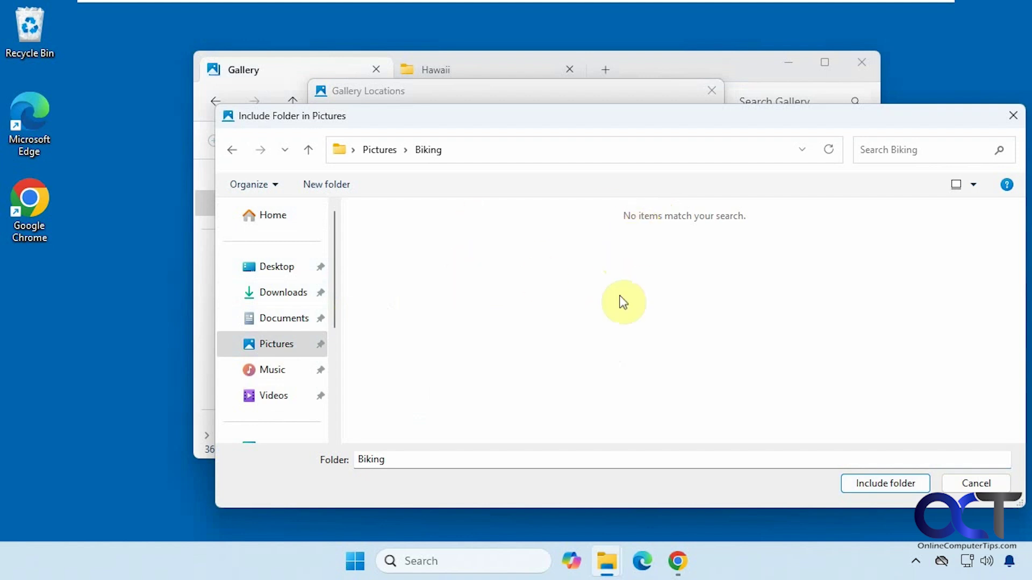
right_click(602, 561)
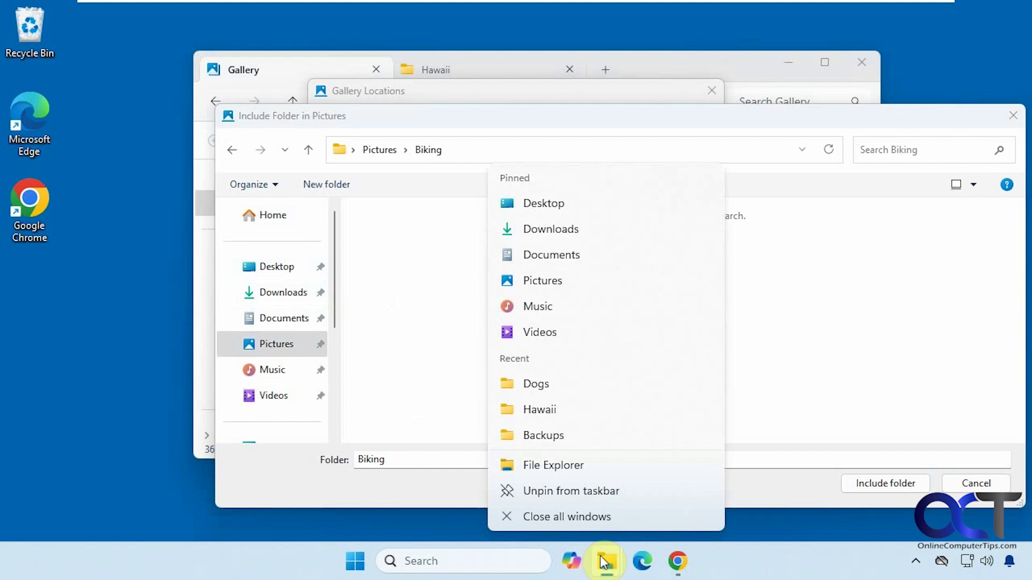
left_click(559, 472)
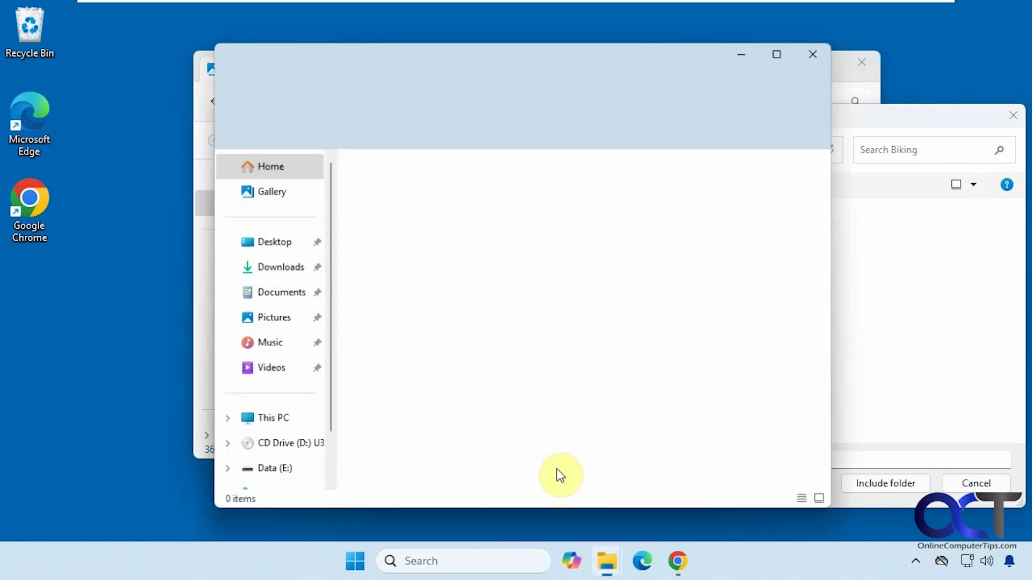
left_click(272, 319)
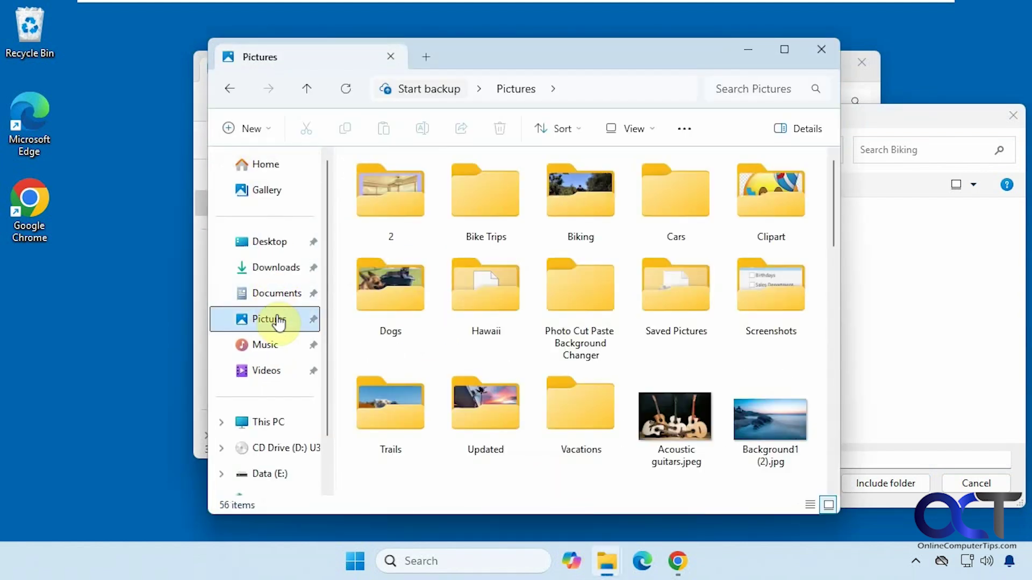
left_click(578, 222)
double_click(577, 220)
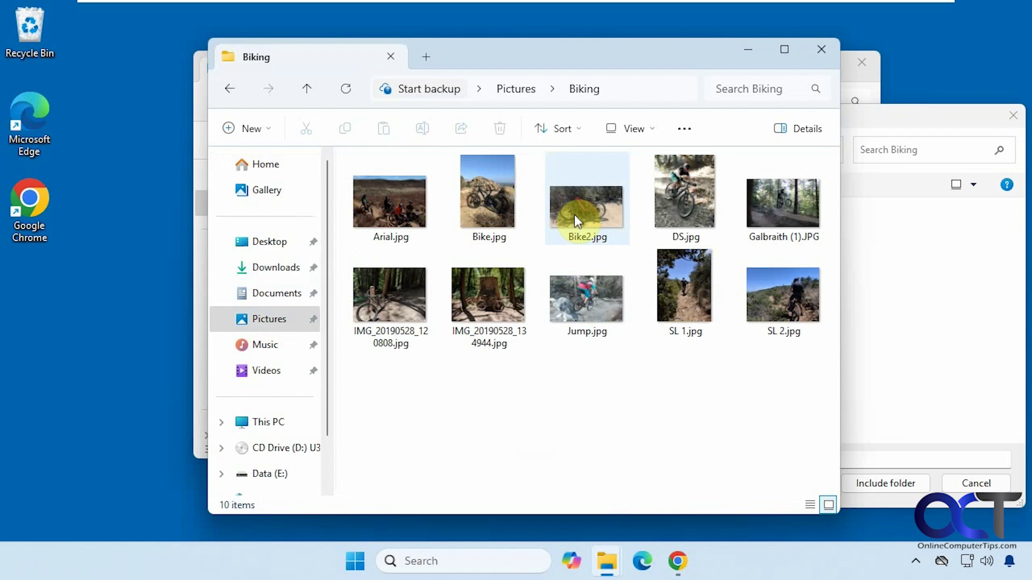
- Include Biking and confirm, so the Gallery shows 46 photos
left_click(822, 50)
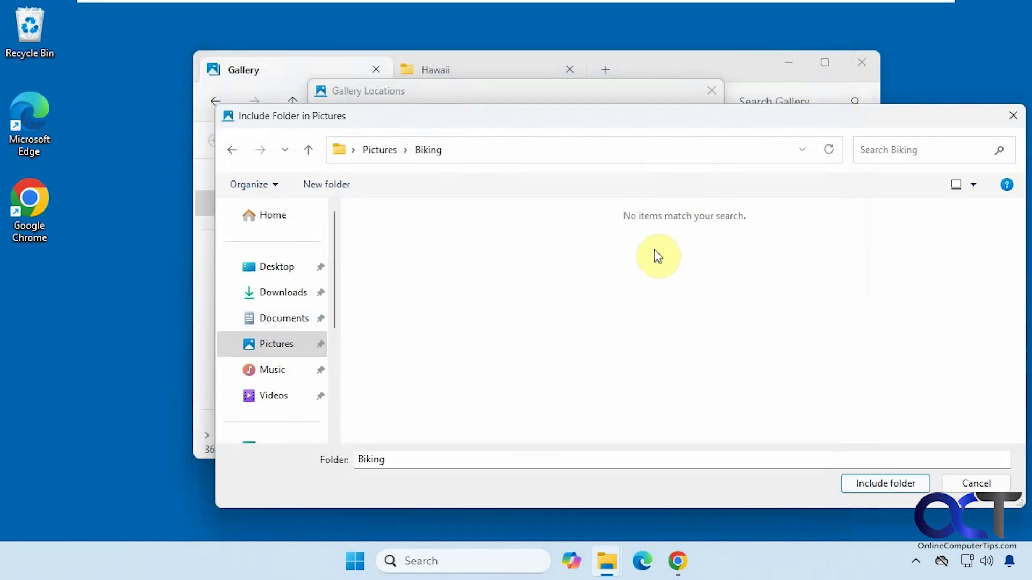
left_click(866, 480)
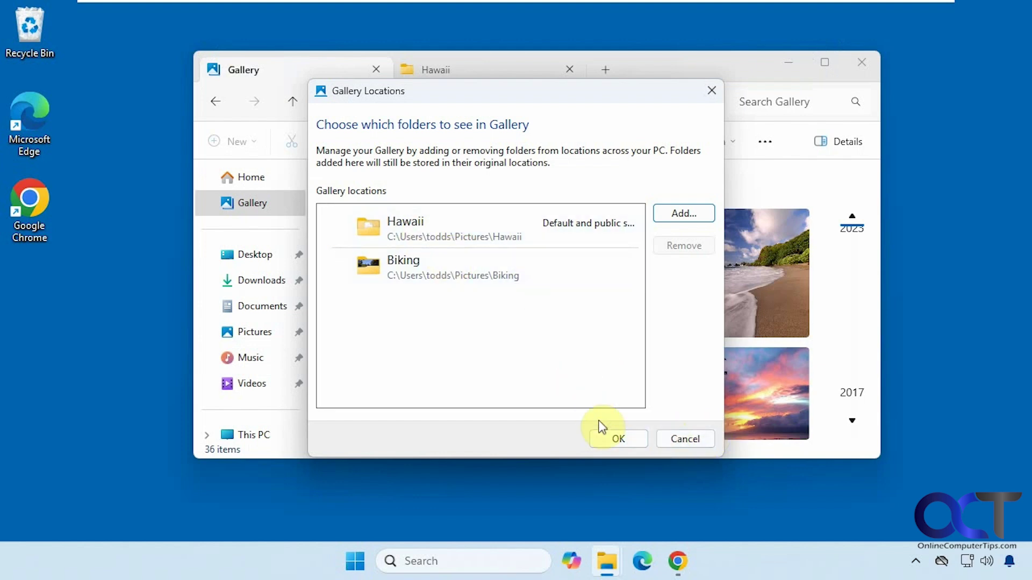
left_click(618, 439)
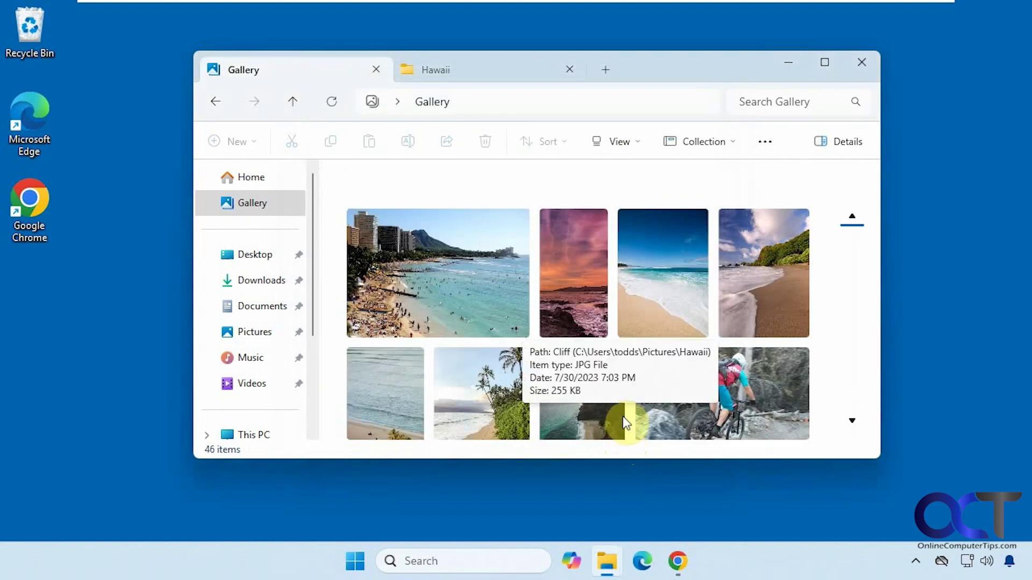
scroll(684, 310, "down", 1)
scroll(685, 309, "down", 1)
scroll(688, 310, "down", 2)
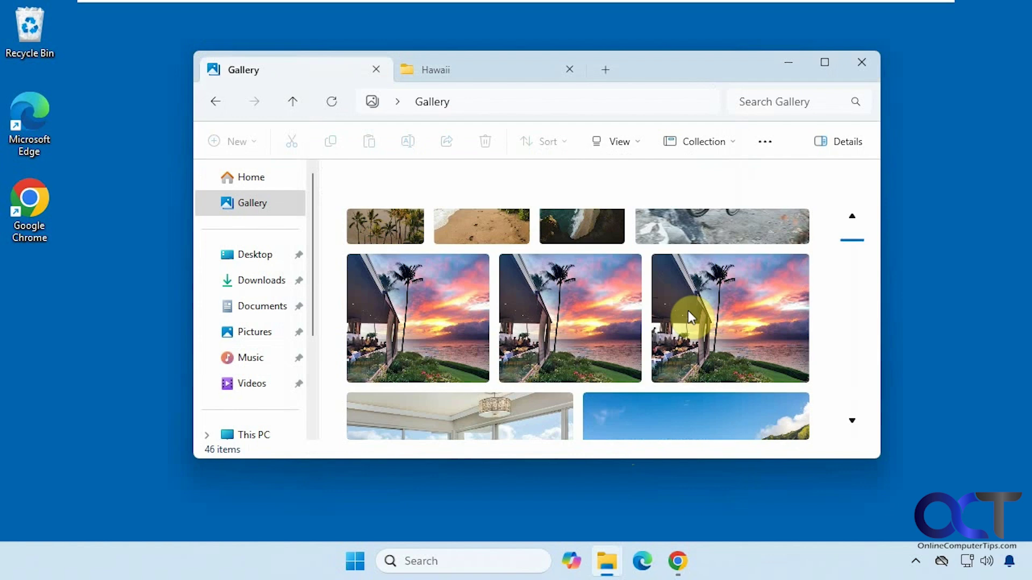
scroll(687, 310, "down", 1)
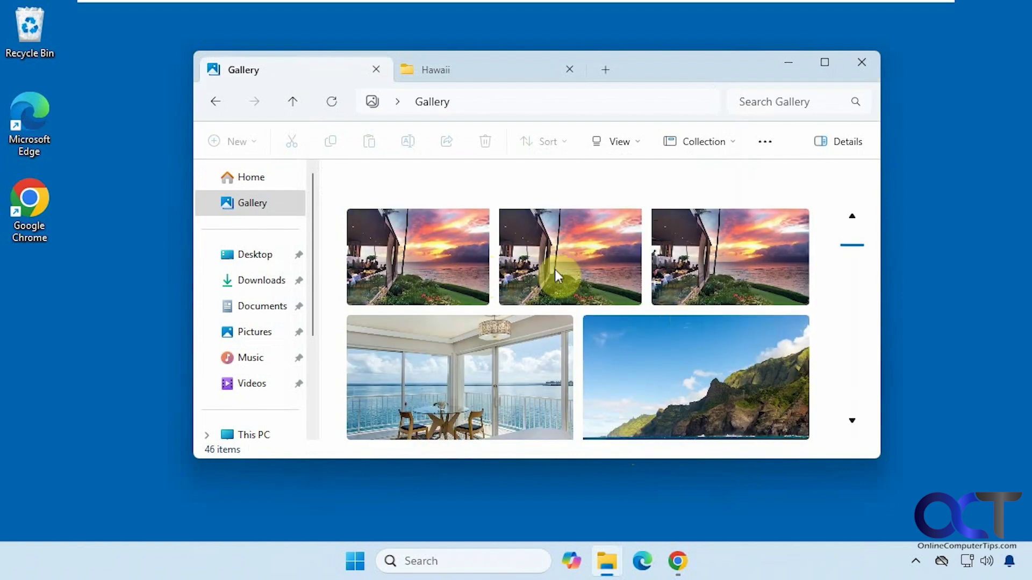
scroll(666, 377, "down", 1)
scroll(669, 378, "down", 1)
scroll(675, 376, "down", 1)
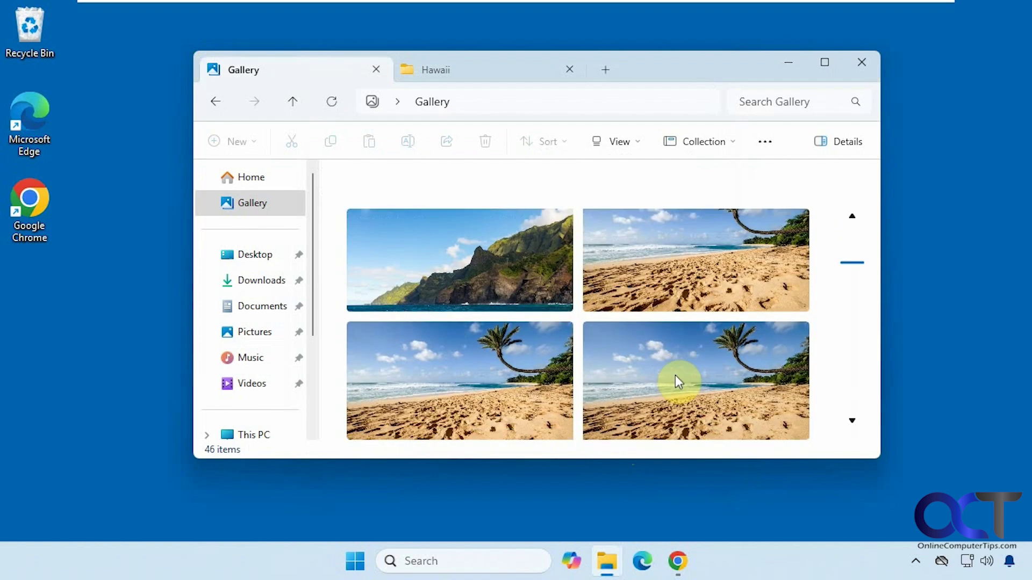
scroll(675, 376, "down", 1)
scroll(675, 375, "down", 1)
scroll(677, 374, "down", 1)
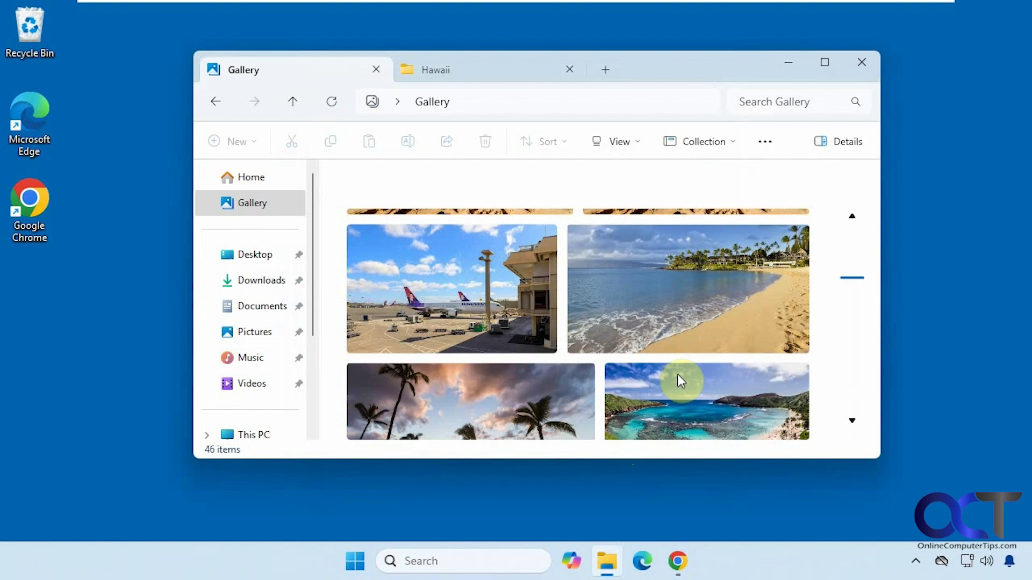
scroll(677, 374, "down", 1)
scroll(681, 374, "down", 1)
scroll(686, 373, "down", 1)
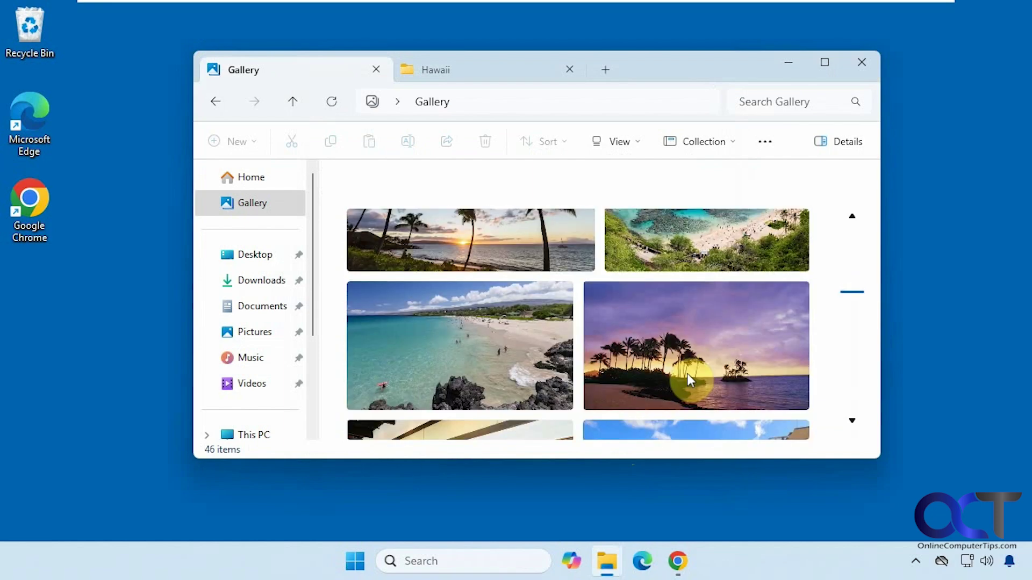
scroll(687, 373, "down", 1)
scroll(687, 373, "down", 1)
scroll(704, 369, "down", 1)
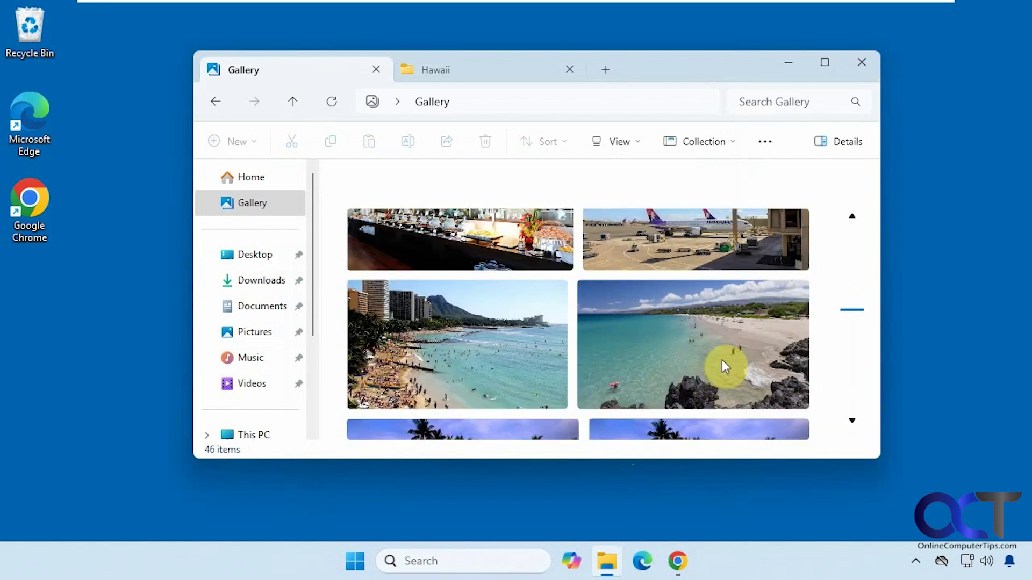
scroll(736, 363, "down", 1)
scroll(749, 364, "down", 2)
scroll(753, 363, "down", 1)
scroll(755, 363, "down", 1)
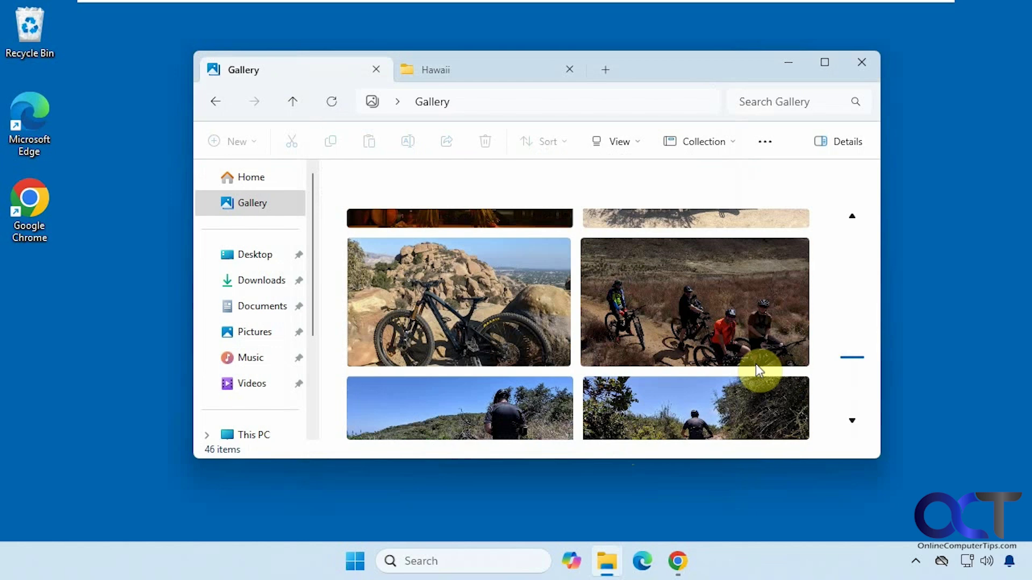
scroll(752, 358, "up", 1)
left_click(253, 204)
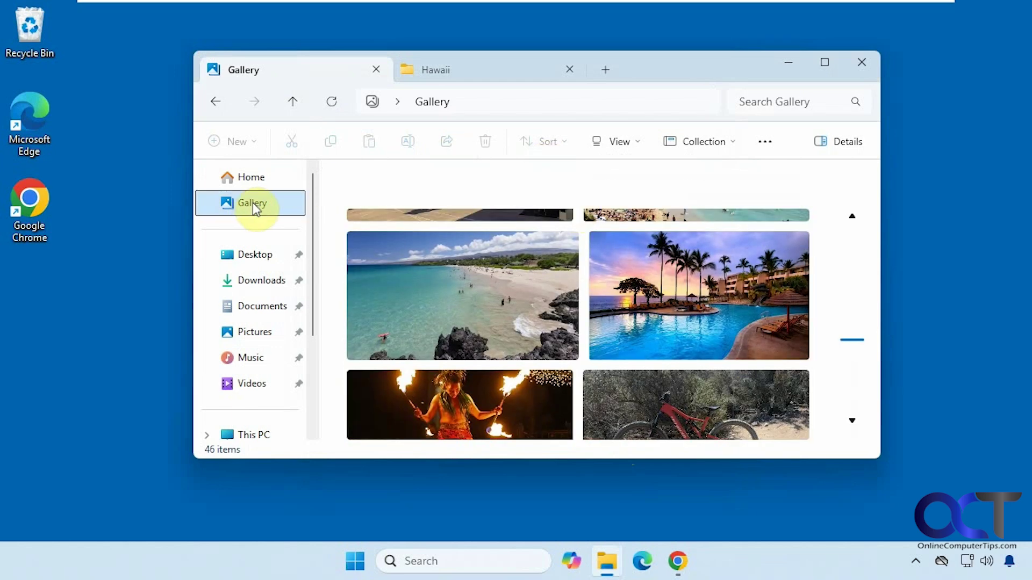
- Review the Hawaii and Biking locations unchanged, then reopen the Collection dropdown
left_click(708, 150)
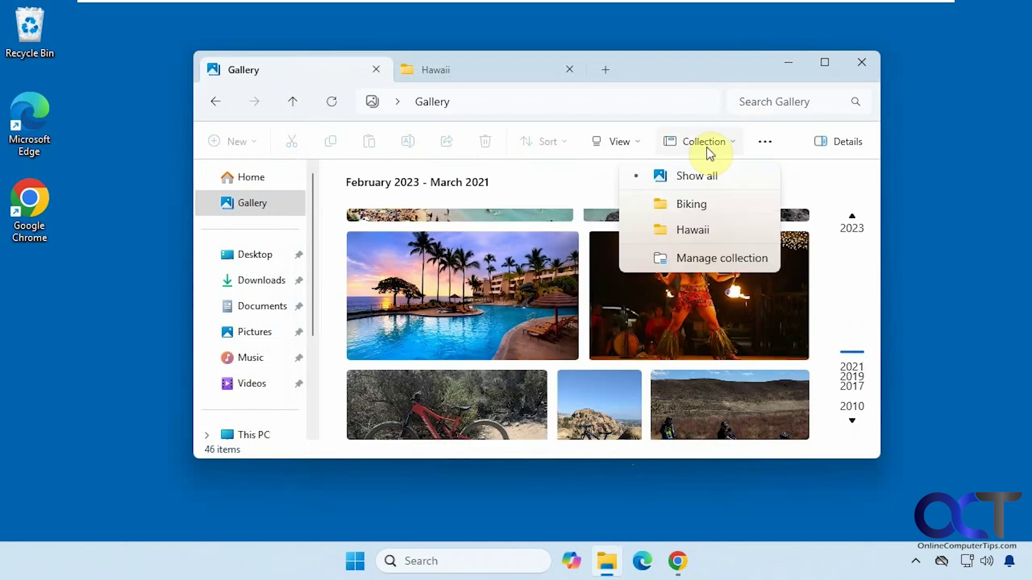
left_click(726, 263)
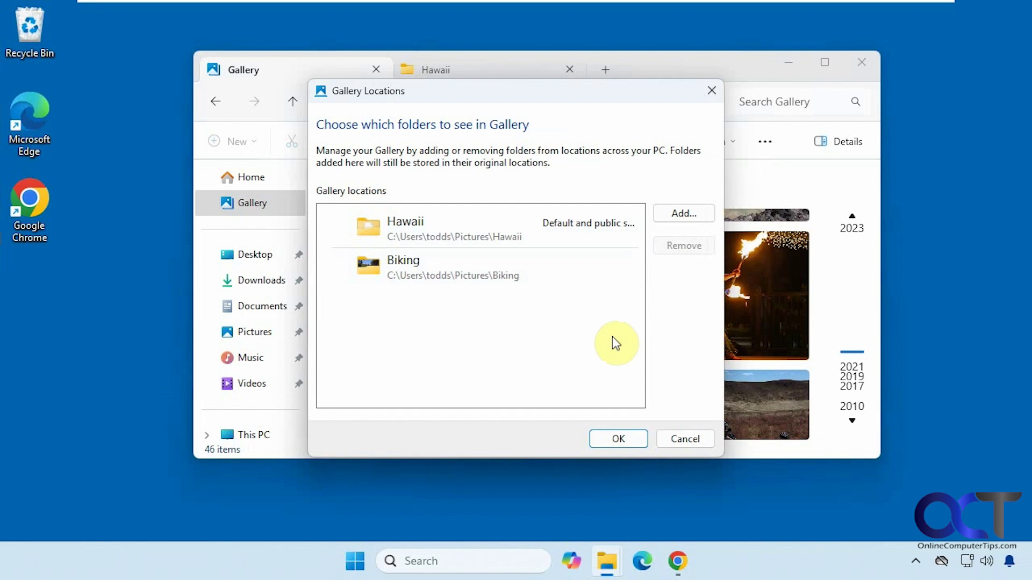
left_click(695, 439)
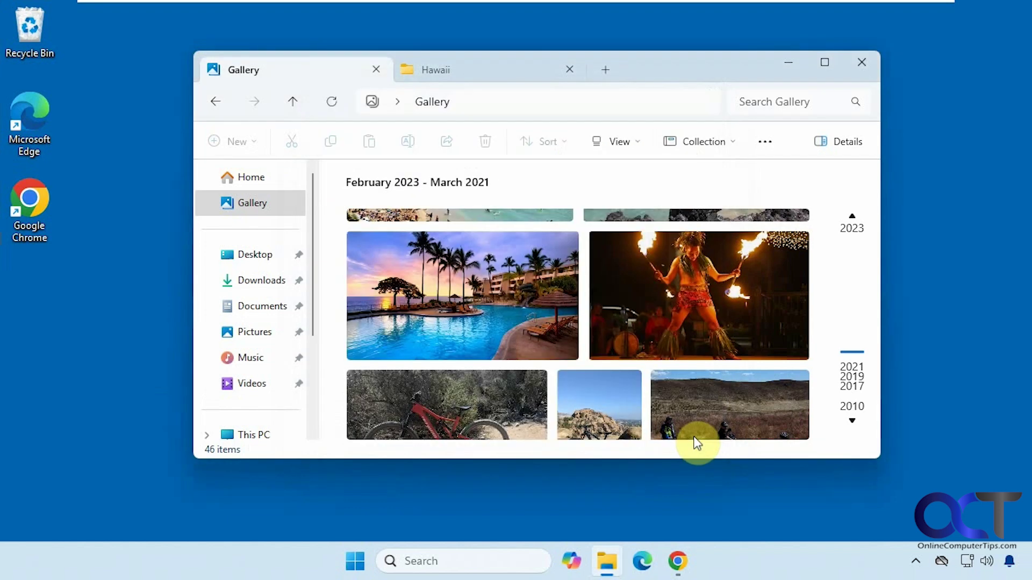
left_click(707, 142)
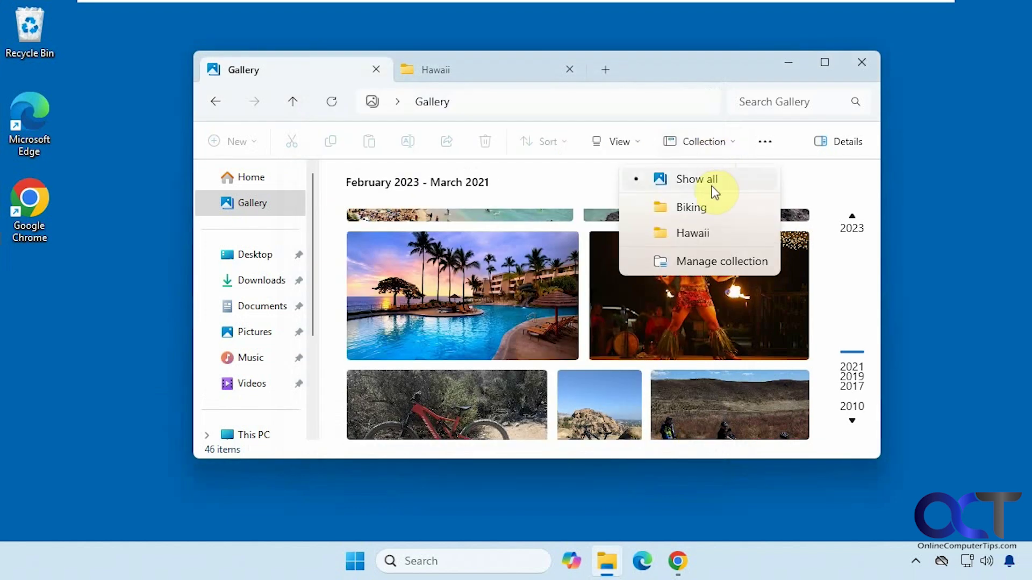
- Filter the Gallery to the Biking collection, showing its 10 photos
left_click(698, 209)
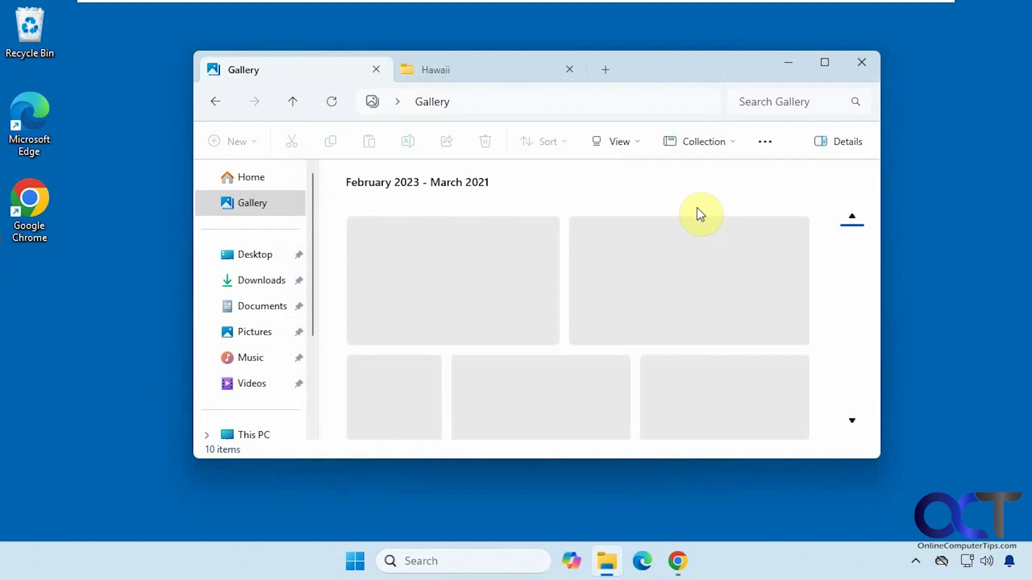
scroll(726, 302, "down", 5)
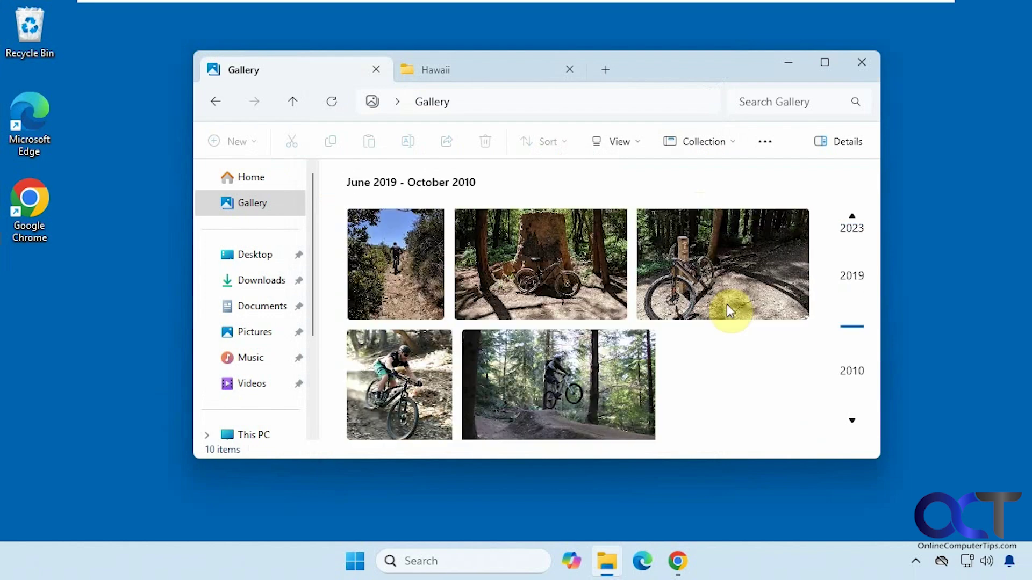
scroll(726, 303, "up", 2)
scroll(725, 301, "up", 3)
- Switch the Gallery filter to Hawaii (36 photos), then back to all 46
left_click(704, 143)
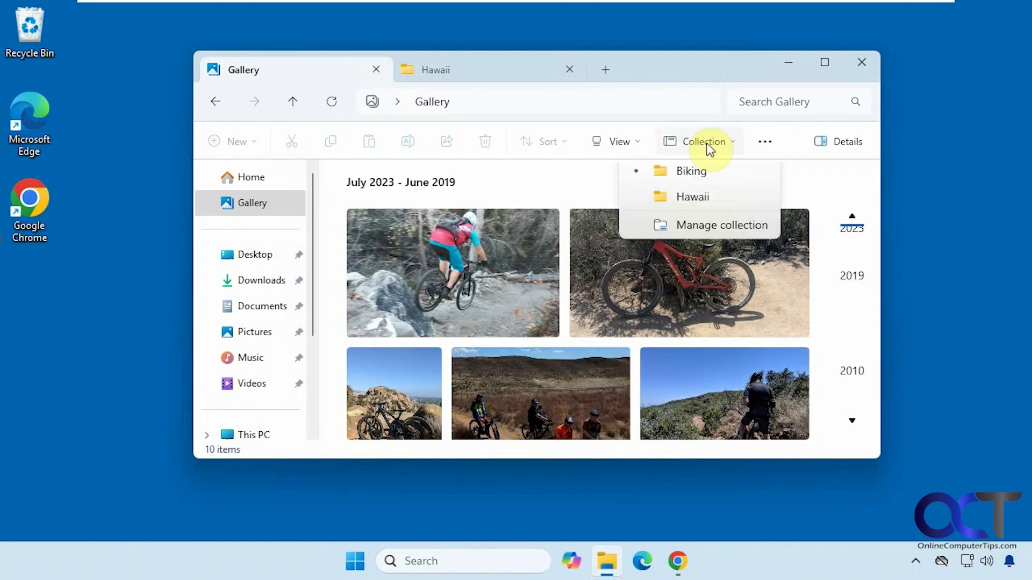
left_click(705, 228)
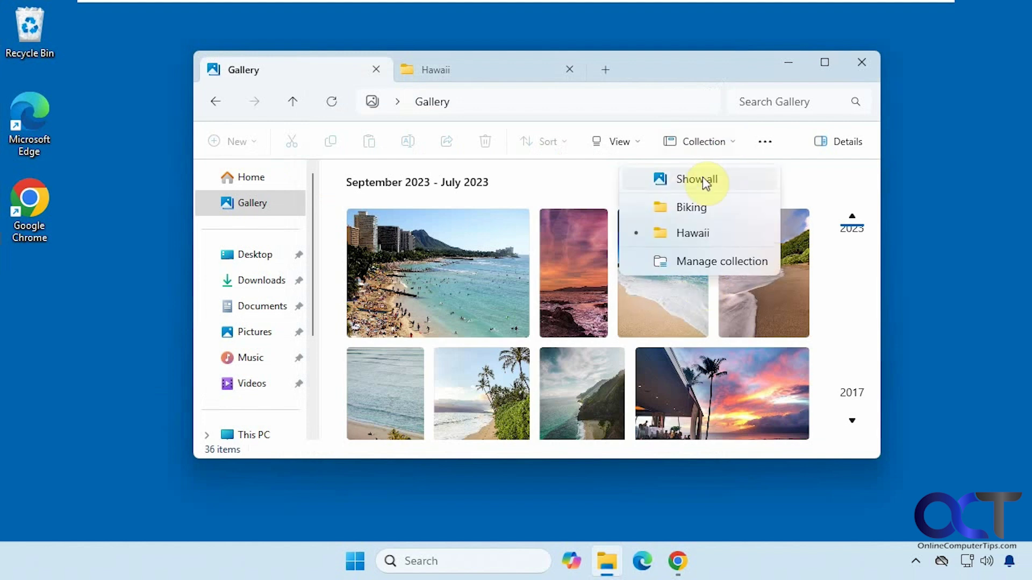
left_click(699, 182)
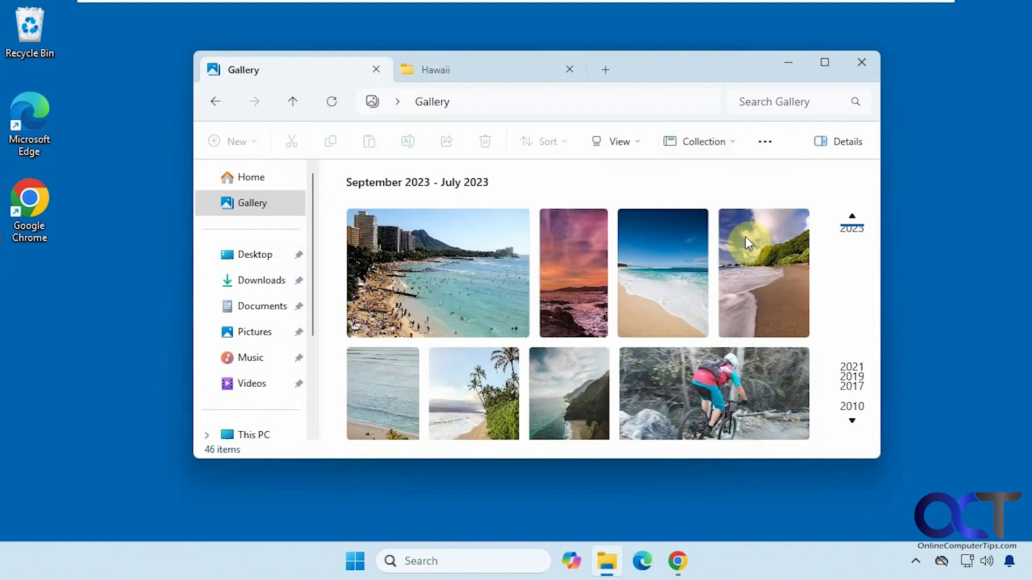